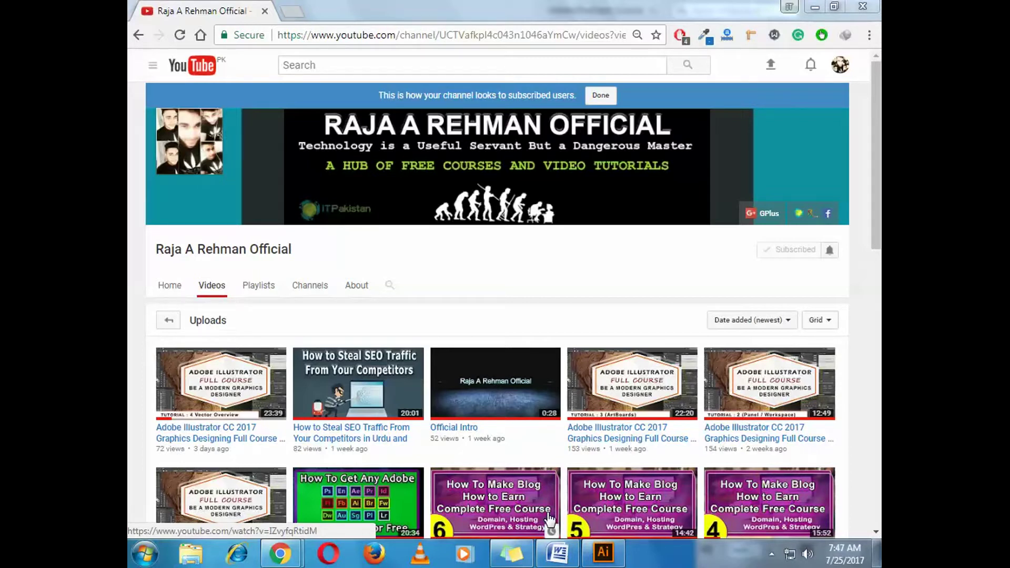
Switch to the Illustrator worksheet and magnify its upper rows of fill and stroke example squares
click(605, 555)
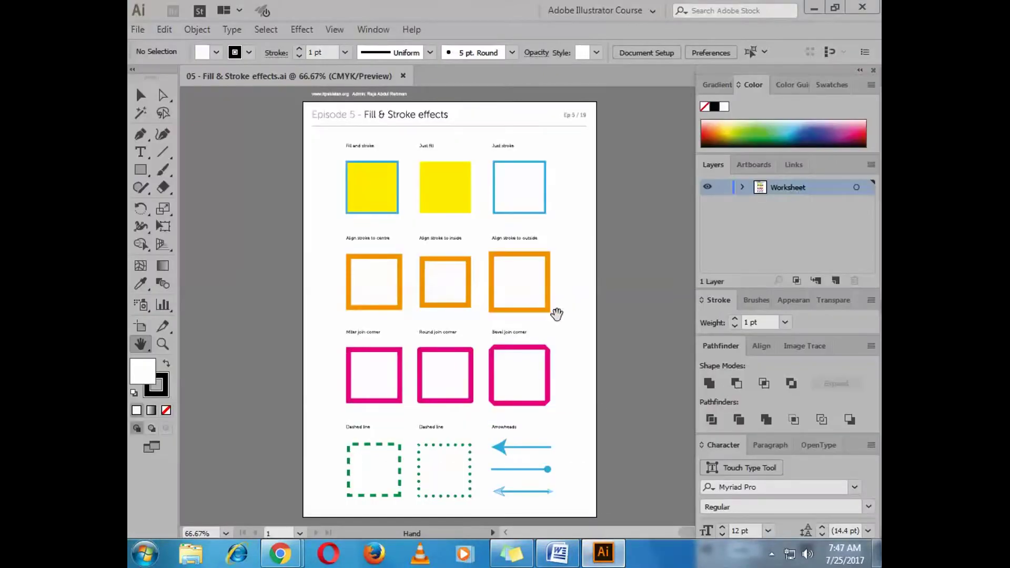
key(z)
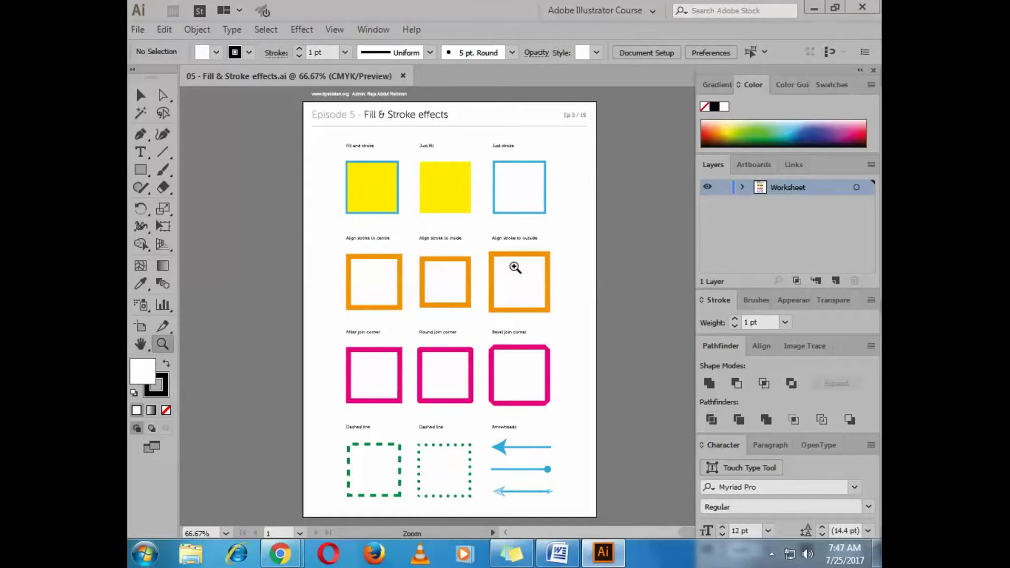
click(494, 226)
scroll(482, 290, up, 2)
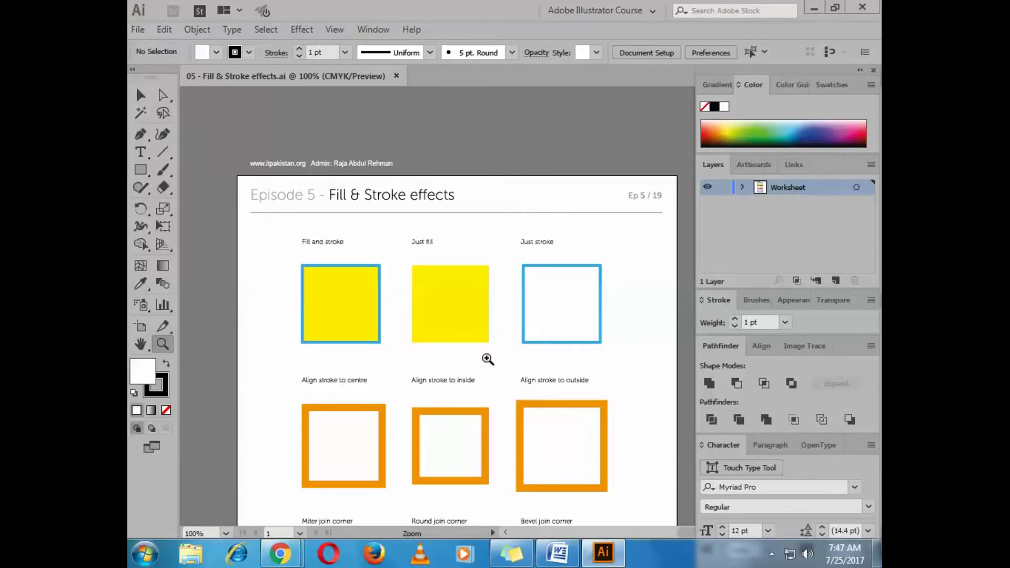
key(v)
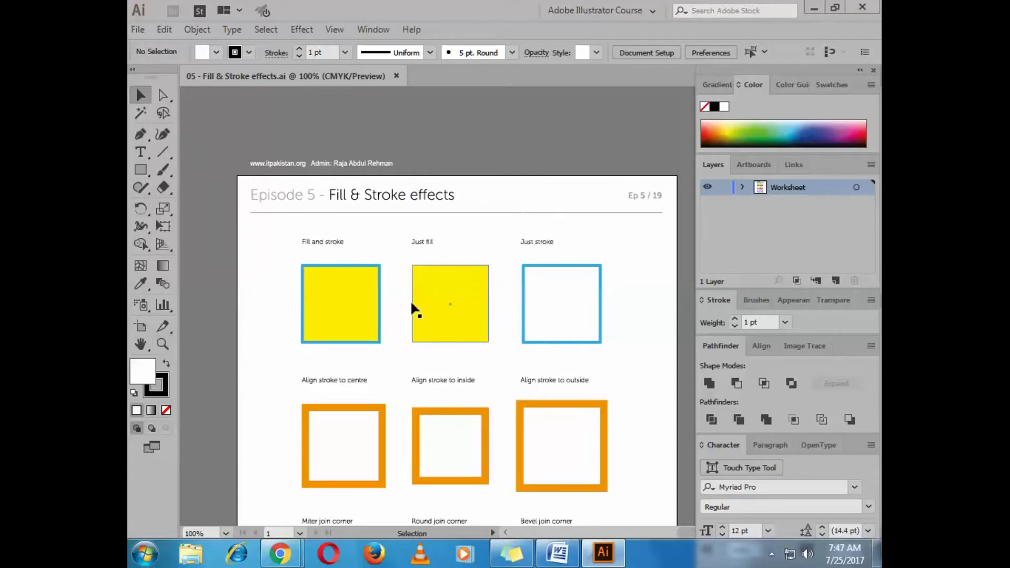
Switch to the Word document and highlight the list of five stroke topics under Topics Covered
click(559, 553)
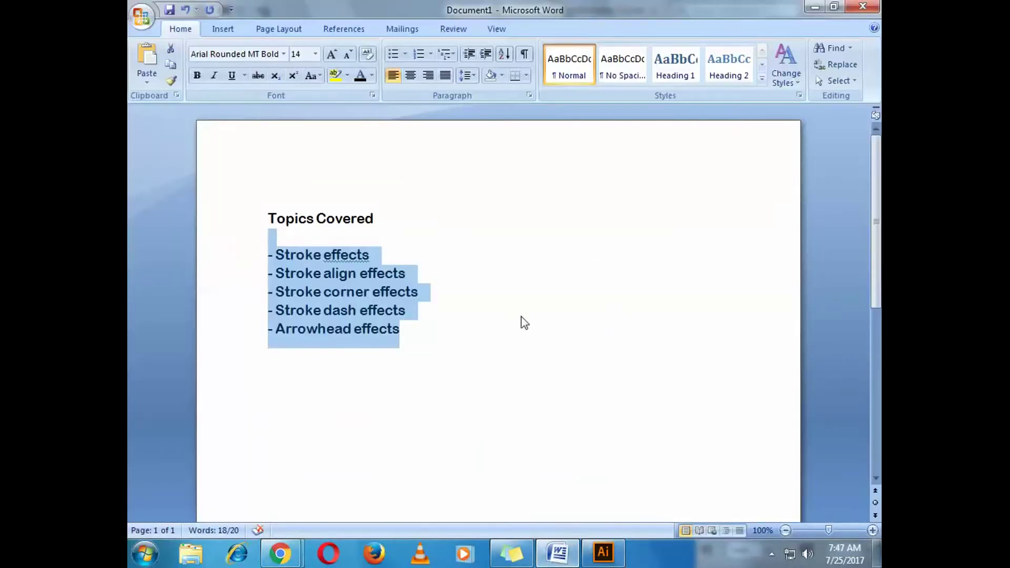
click(524, 317)
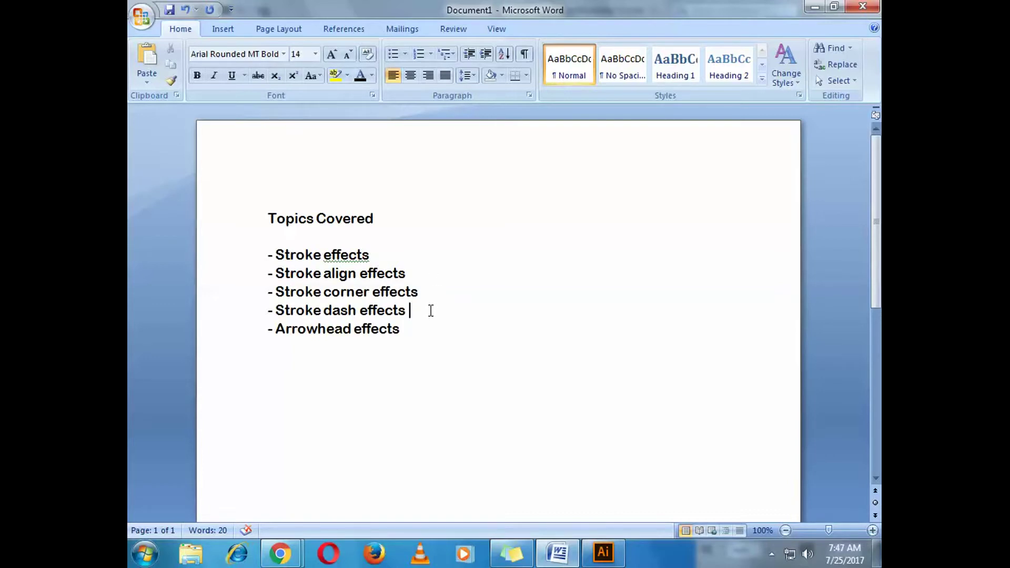
drag(426, 334, 273, 254)
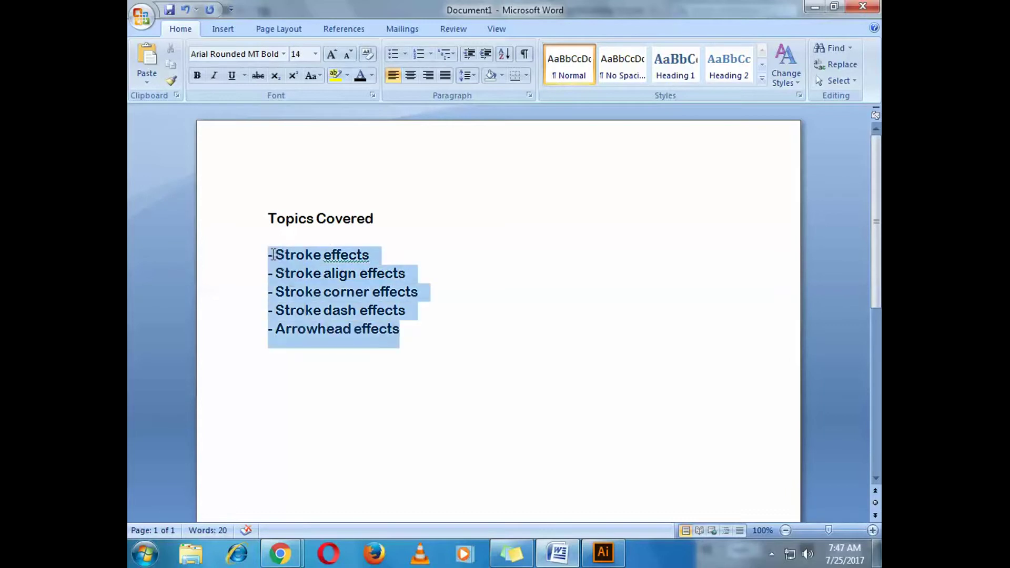
click(544, 425)
Return to Illustrator, frame the first row of squares at 150% and activate the Selection tool
click(571, 559)
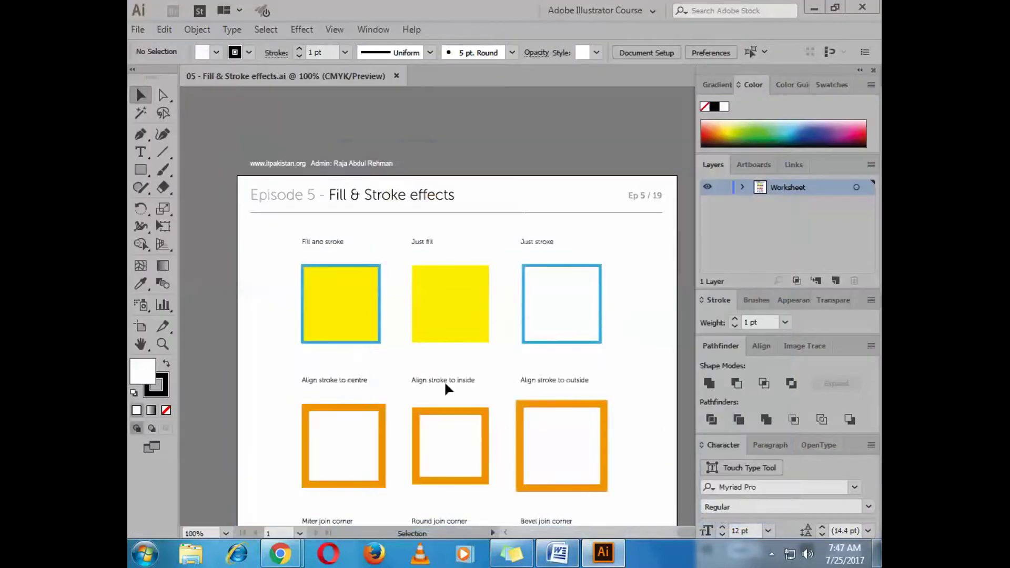
key(z)
click(477, 322)
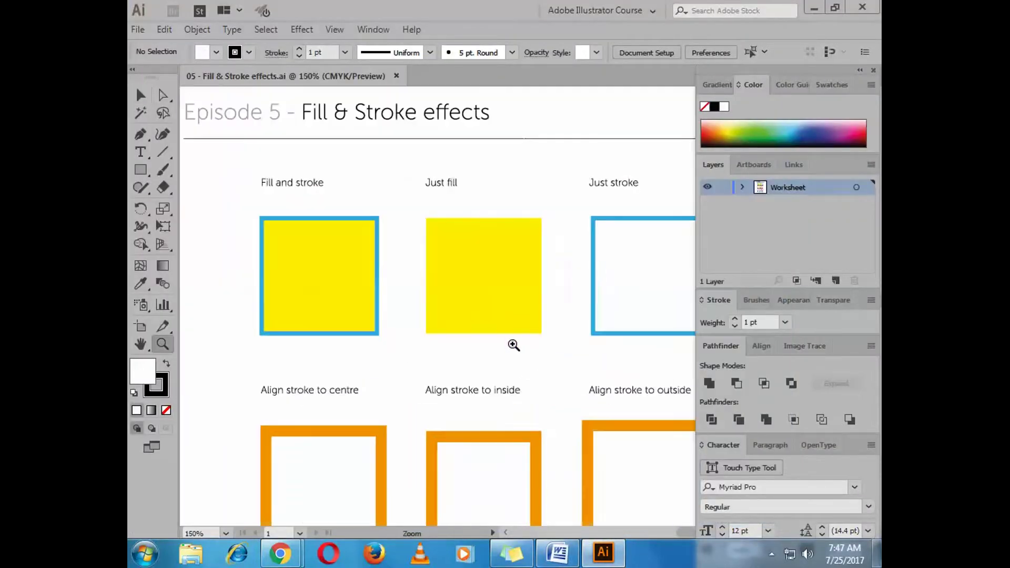
key(h)
drag(536, 342, 494, 322)
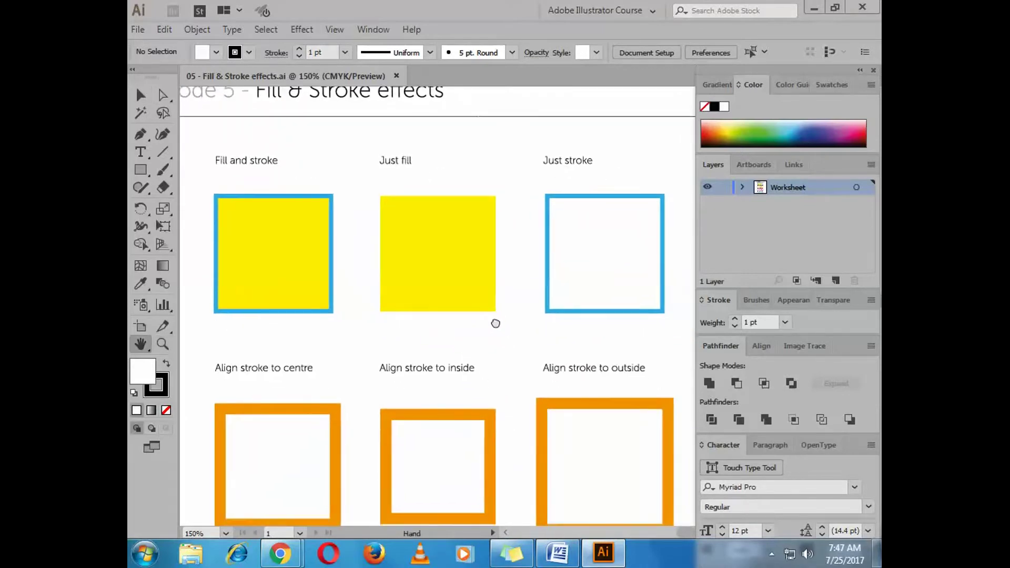
click(141, 95)
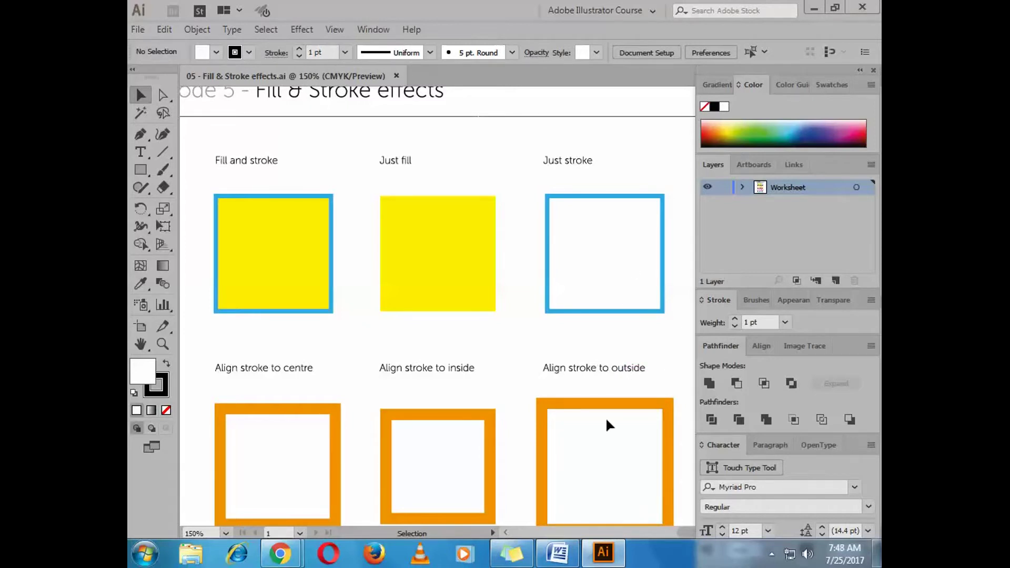
Select the "Fill and stroke", "Just fill" and "Just stroke" squares in turn to compare their fill and stroke attributes
click(771, 554)
click(283, 286)
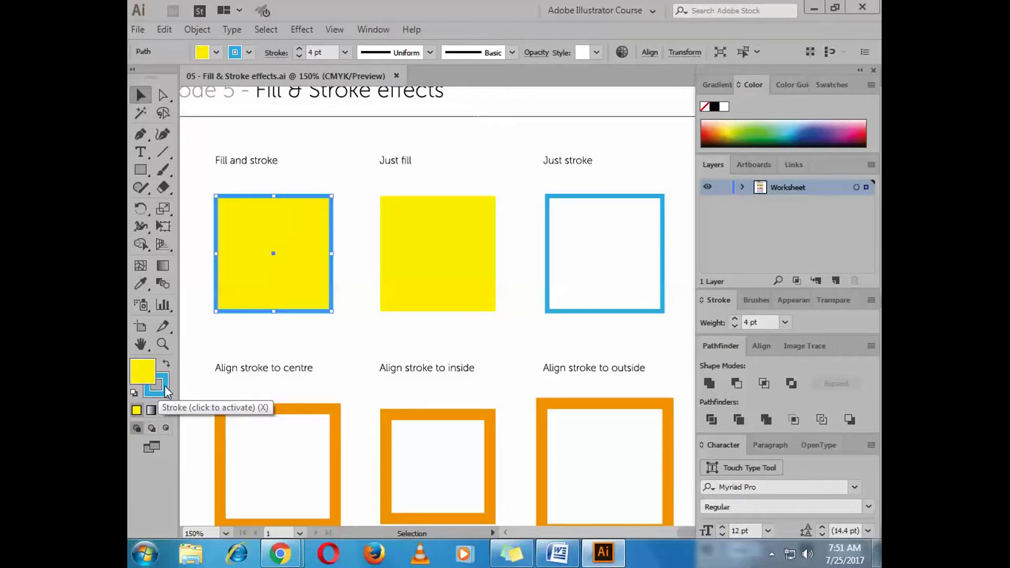
click(478, 221)
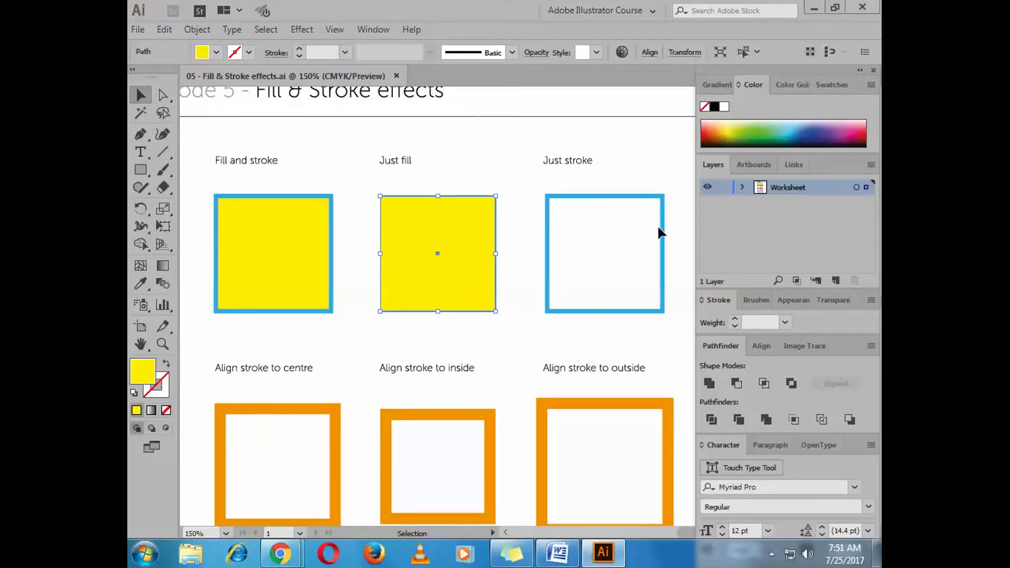
click(636, 230)
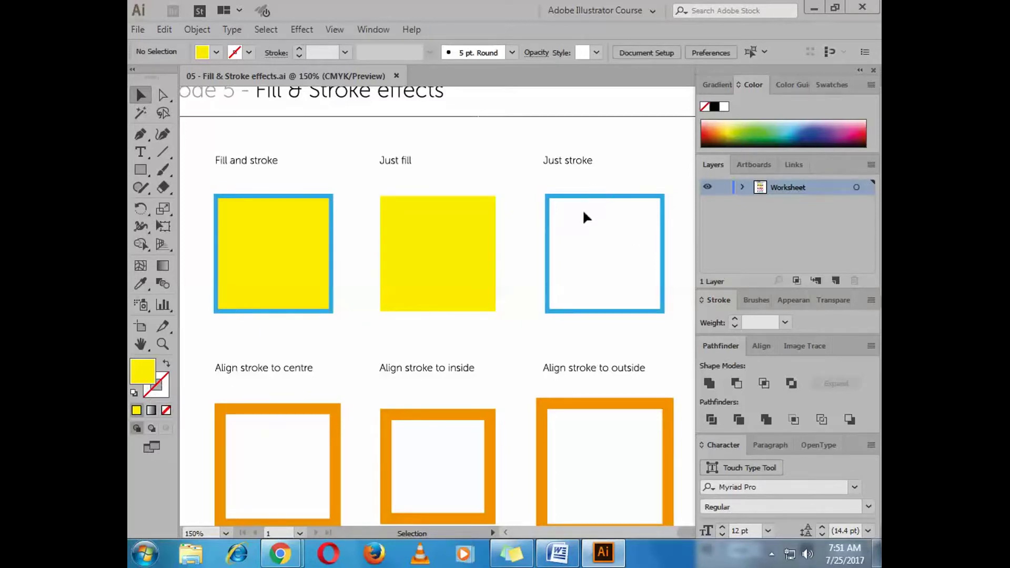
click(582, 195)
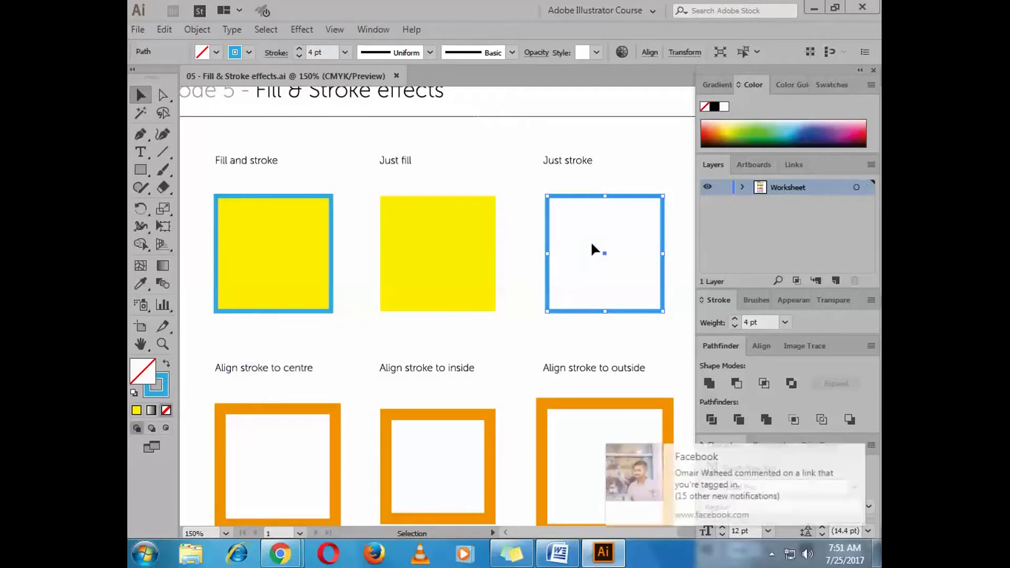
Try to select the "Just stroke" square from its empty interior, select it by its outline instead, and deselect it
click(596, 263)
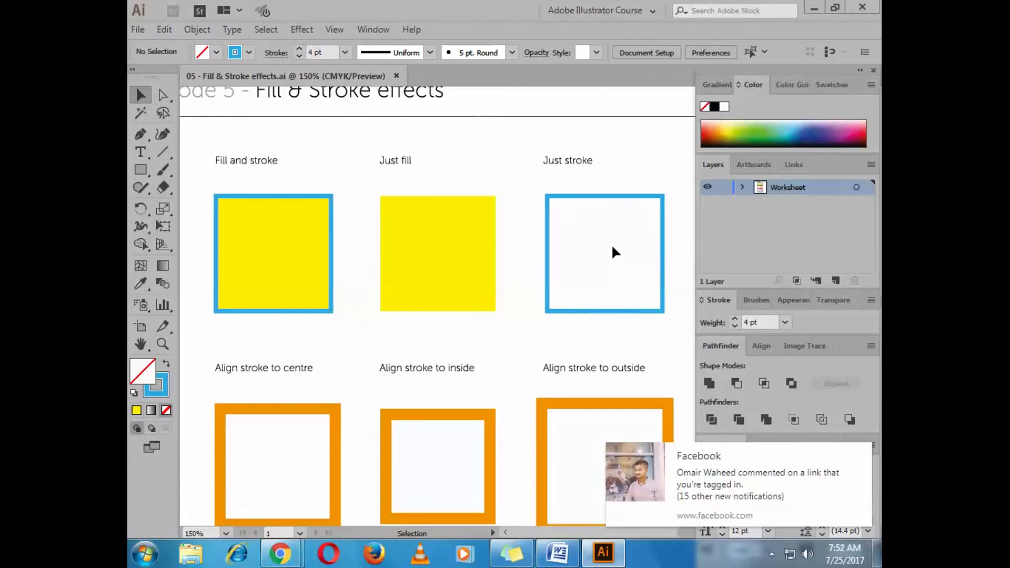
drag(632, 230, 591, 225)
mouse_move(584, 265)
mouse_down()
mouse_move(571, 233)
mouse_move(689, 295)
mouse_move(629, 264)
mouse_move(661, 234)
mouse_up()
click(633, 238)
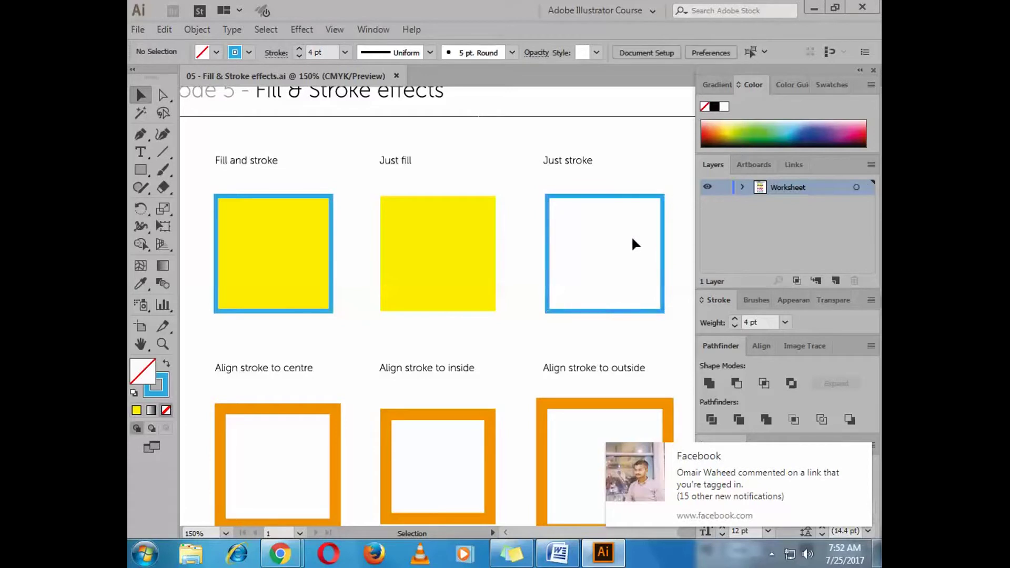
click(605, 248)
click(656, 177)
click(658, 197)
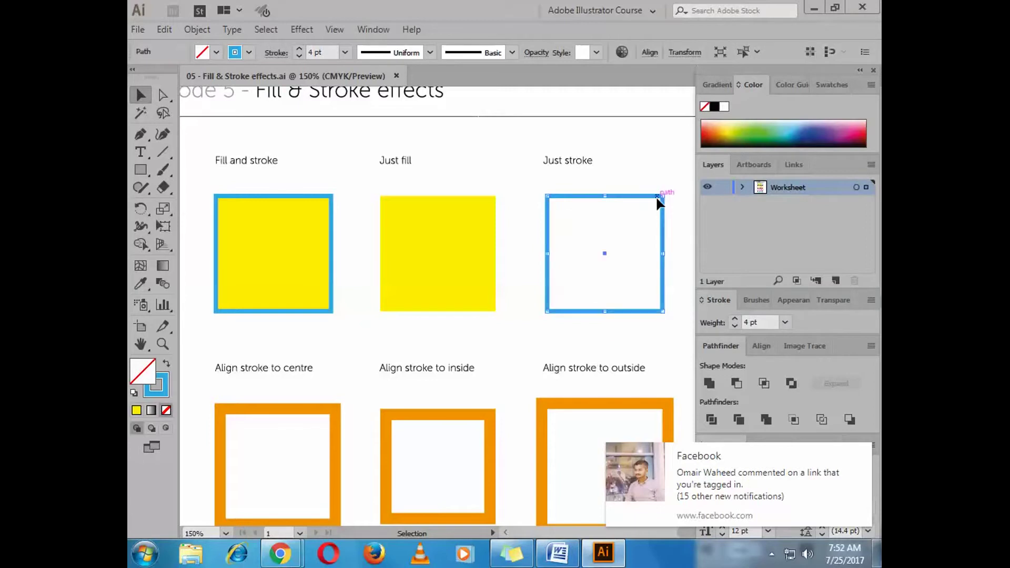
click(656, 160)
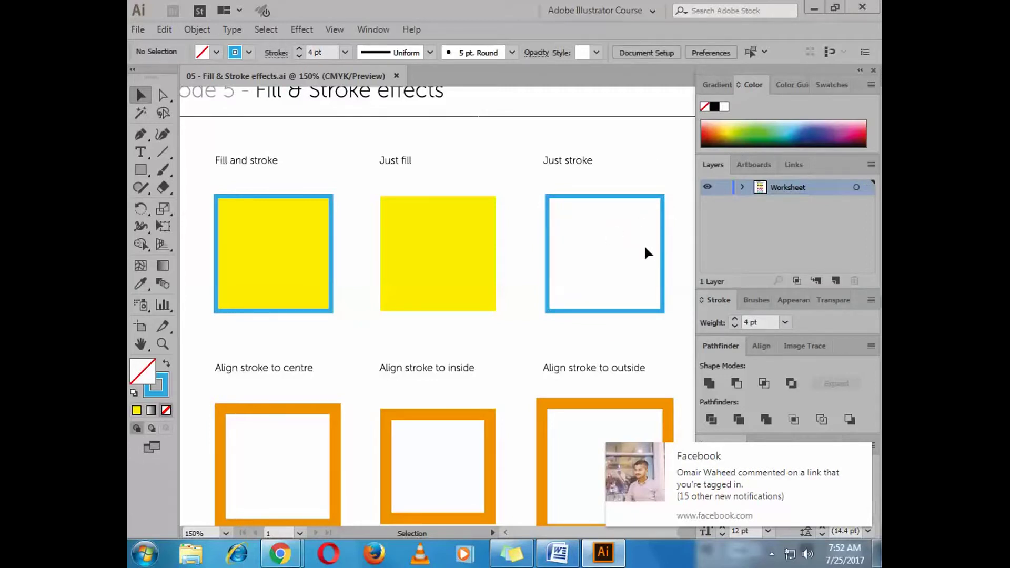
Dismiss the desktop notification and select the "Just stroke" square with a selection box across its edge, leaving it deselected
click(863, 453)
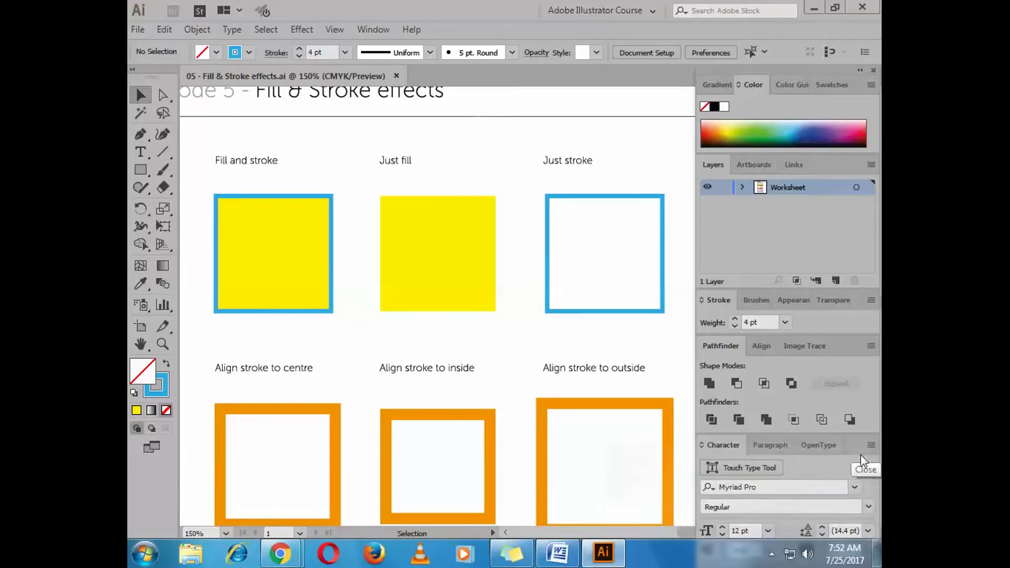
click(771, 554)
drag(537, 187, 629, 215)
click(646, 173)
drag(672, 165, 657, 206)
click(667, 174)
drag(673, 336, 603, 280)
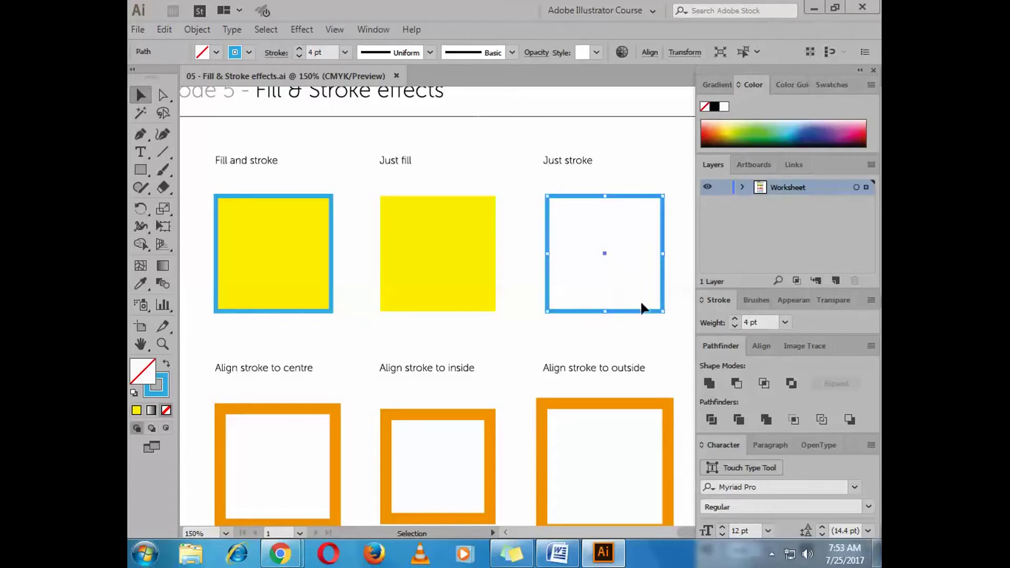
click(657, 338)
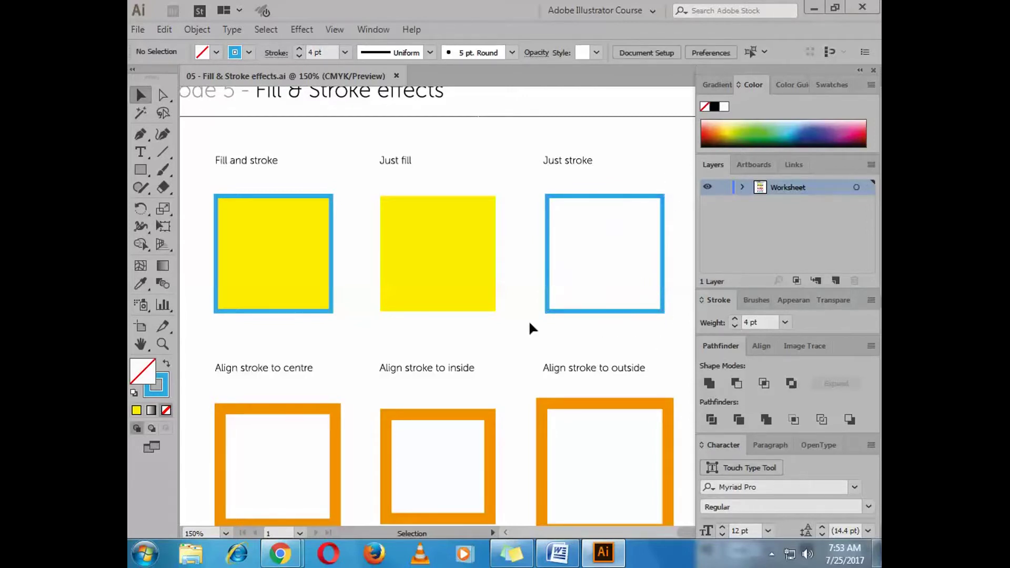
Swap the fill and stroke colours of the "Fill and stroke" square, swap them back and deselect it
click(262, 273)
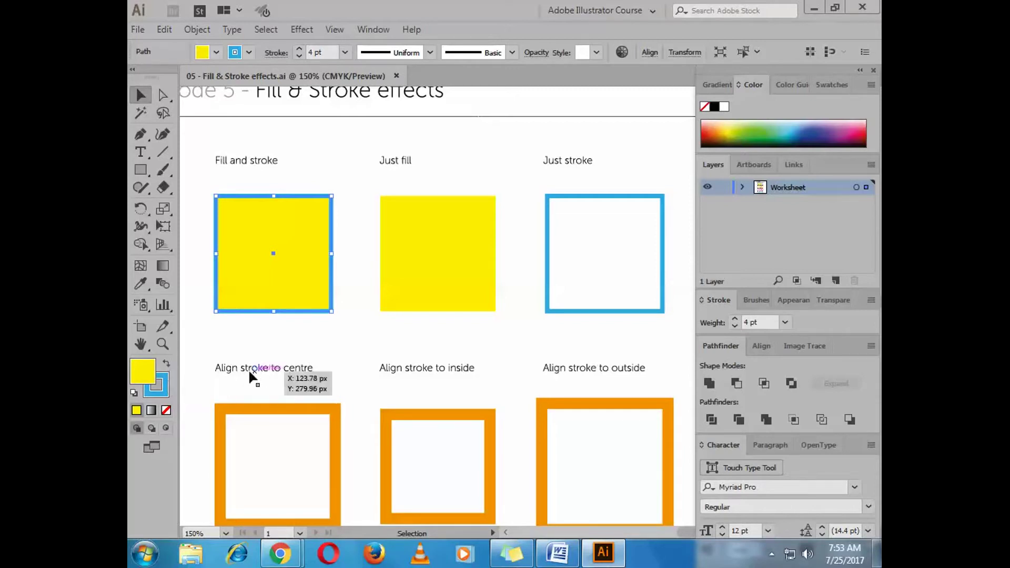
key(shift+x)
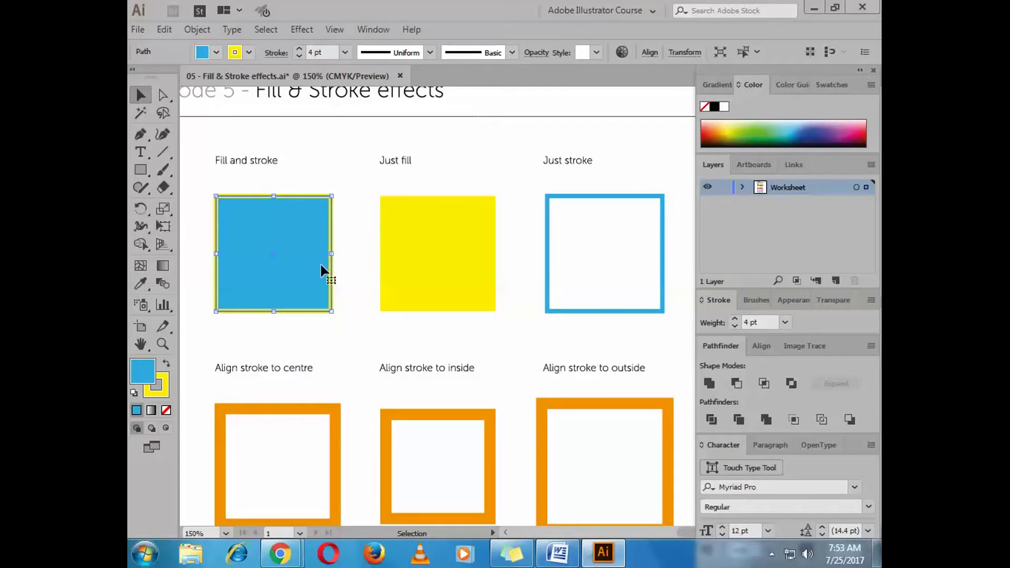
click(166, 365)
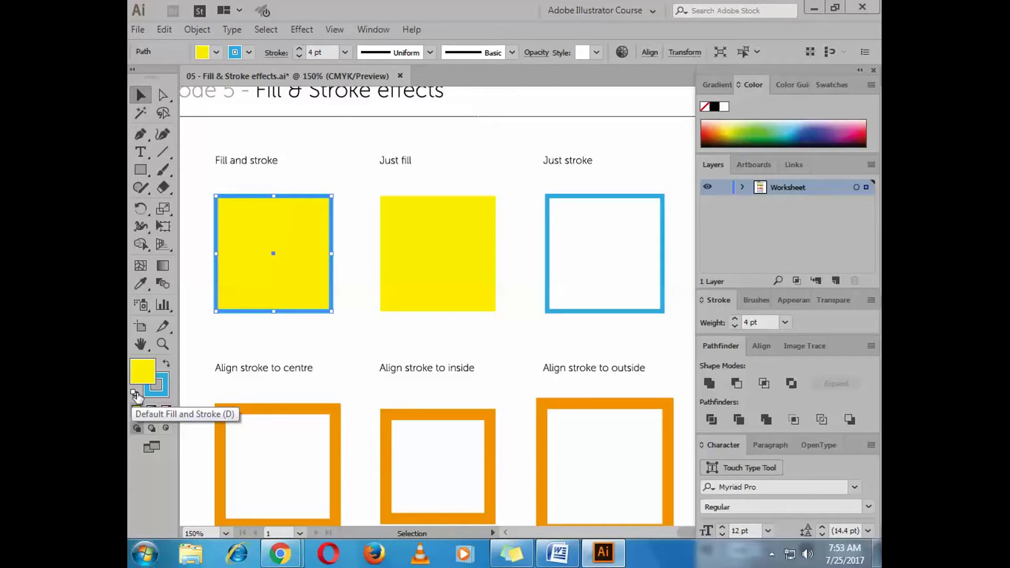
click(397, 334)
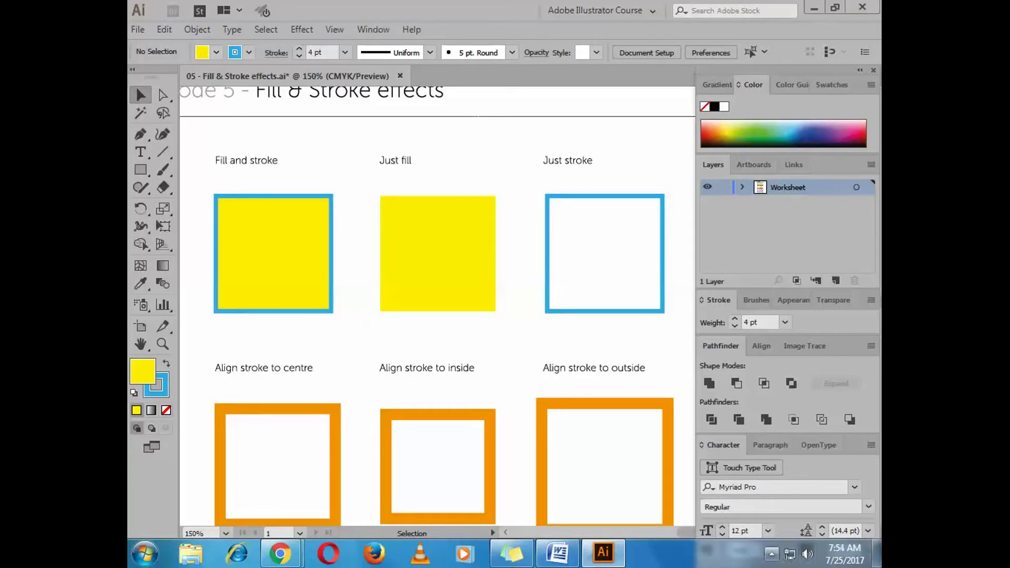
Select the unfilled "Just stroke" square by its outline and again with a selection box around its upper half
click(772, 554)
click(759, 478)
click(590, 197)
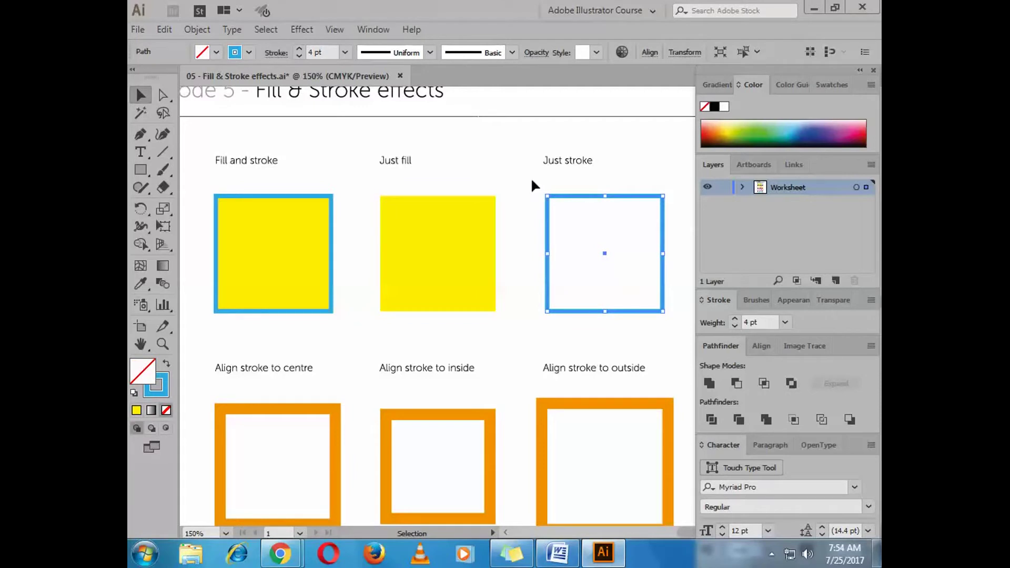
click(521, 261)
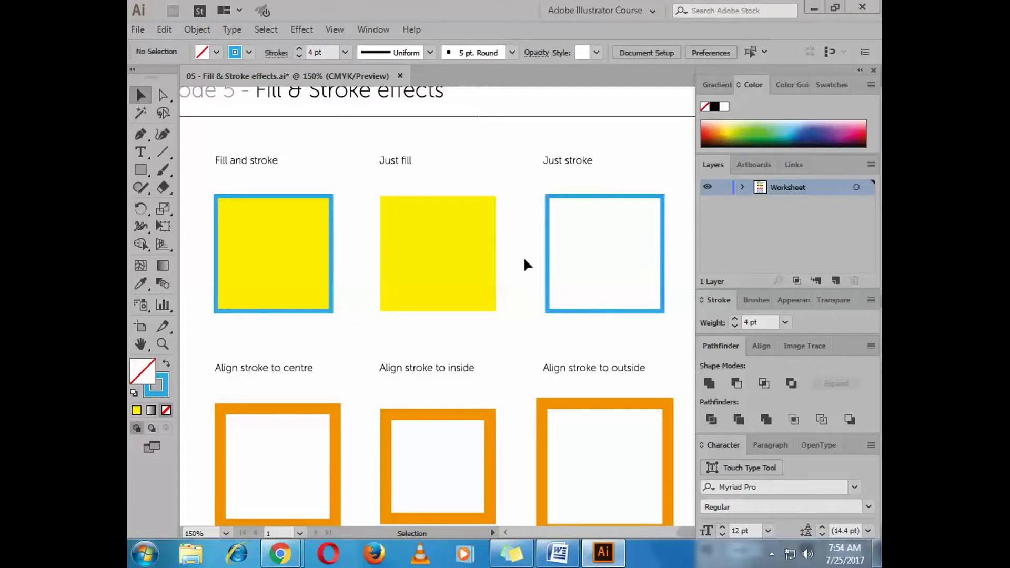
mouse_move(532, 185)
mouse_down()
mouse_move(638, 243)
mouse_move(676, 248)
mouse_up()
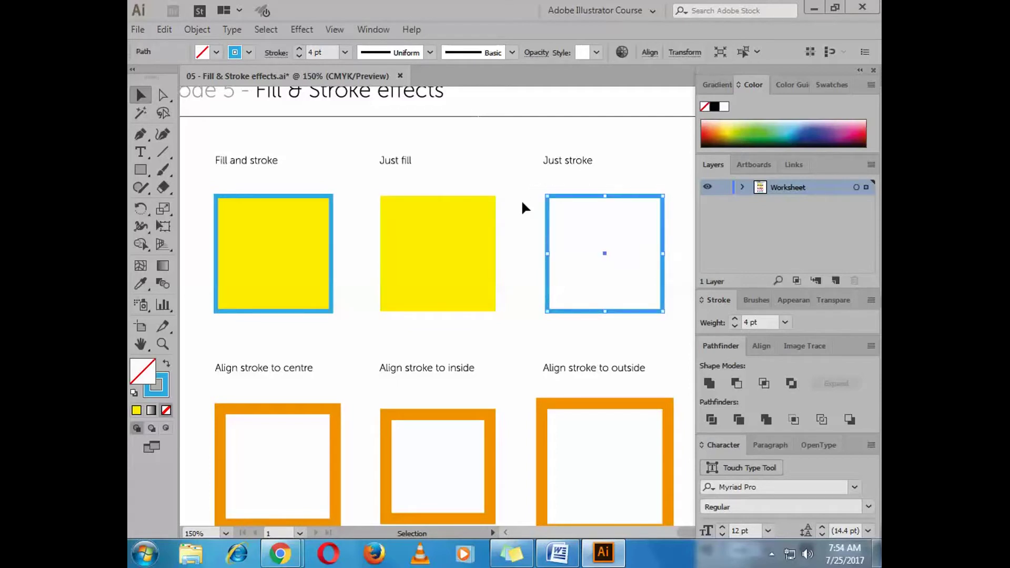
Change the stroke colour of the "Fill and stroke" square to the dark brown swatch
mouse_move(338, 185)
mouse_down()
mouse_move(178, 295)
mouse_move(256, 291)
mouse_up()
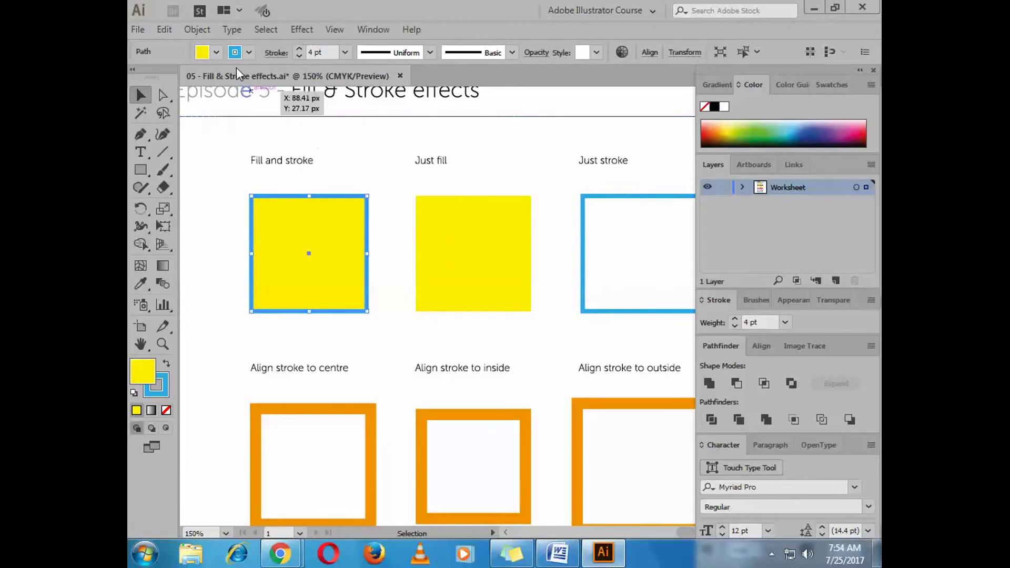
click(216, 53)
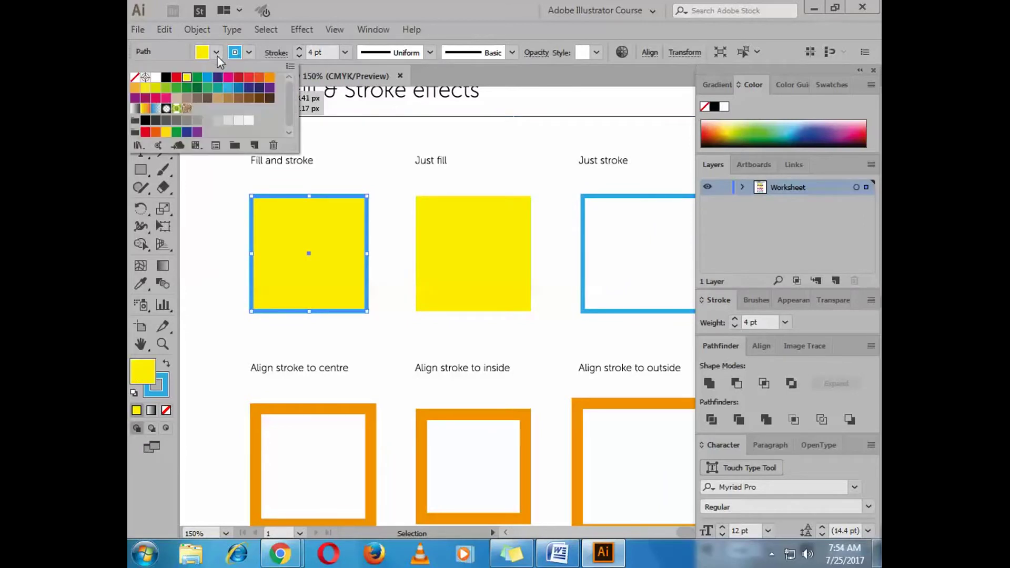
click(254, 52)
click(250, 52)
click(250, 52)
click(250, 52)
click(263, 101)
click(368, 163)
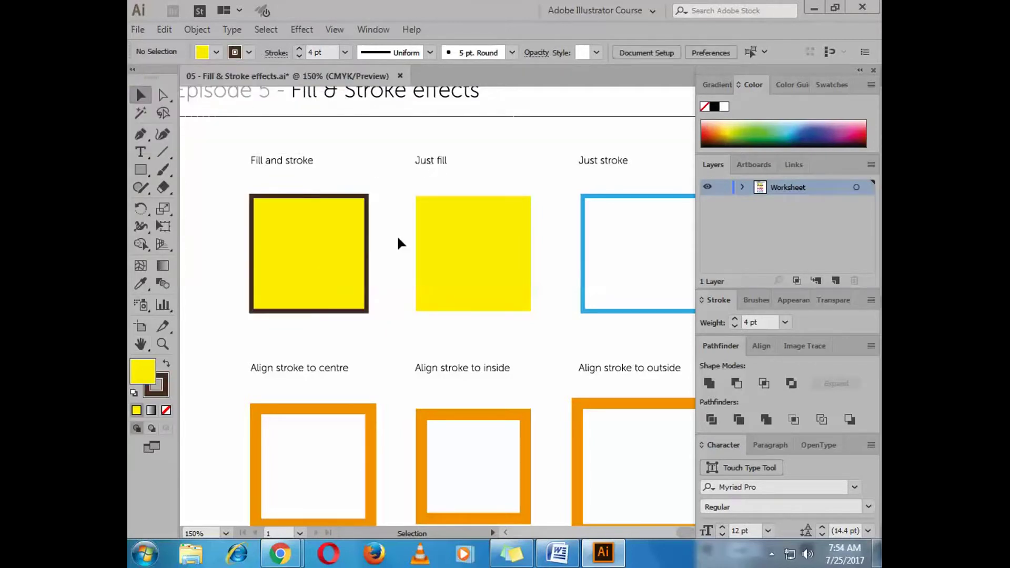
Set the stroke weight of the "Fill and stroke" square to 7 pt
click(371, 241)
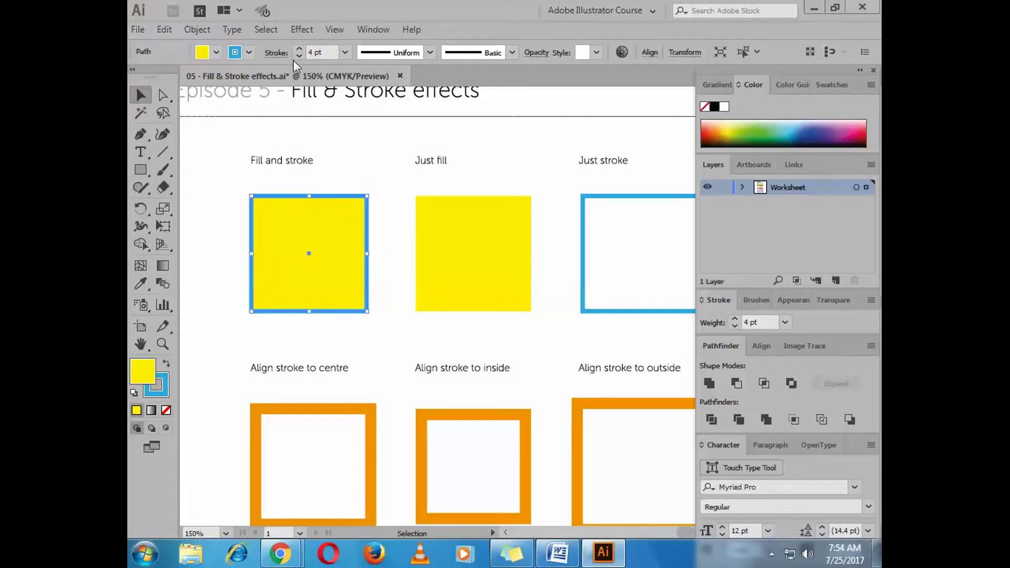
click(345, 54)
click(344, 53)
click(322, 53)
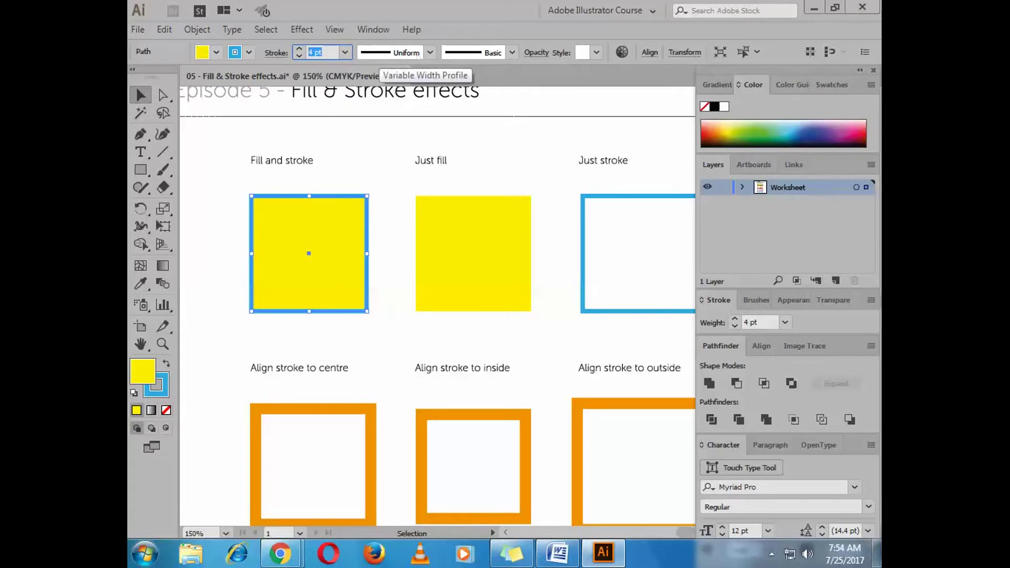
text(7)
key(Return)
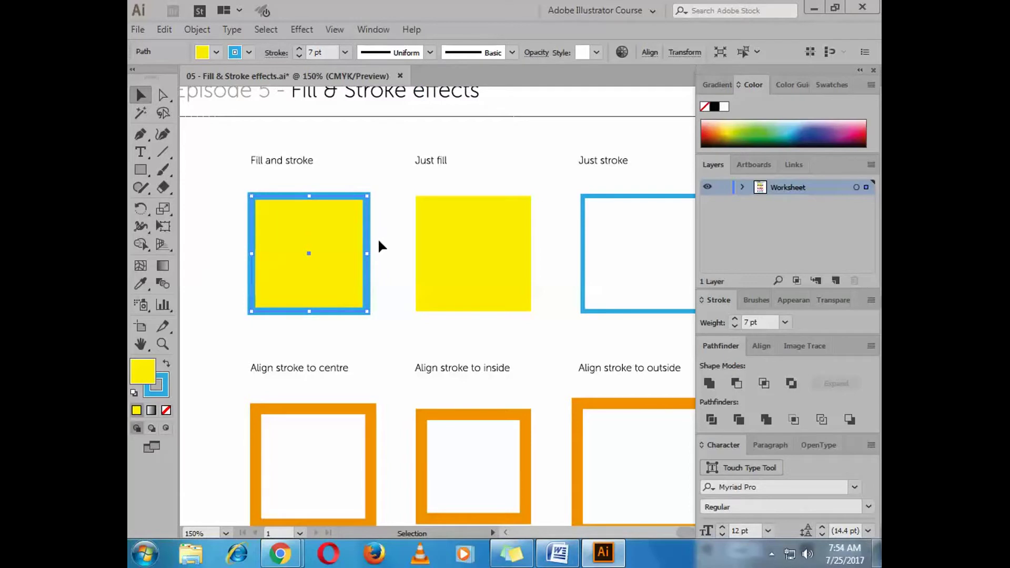
Undo the last stroke weight change on the "Fill and stroke" square
key(ctrl+z)
scroll(466, 309, down, 2)
scroll(466, 309, down, 5)
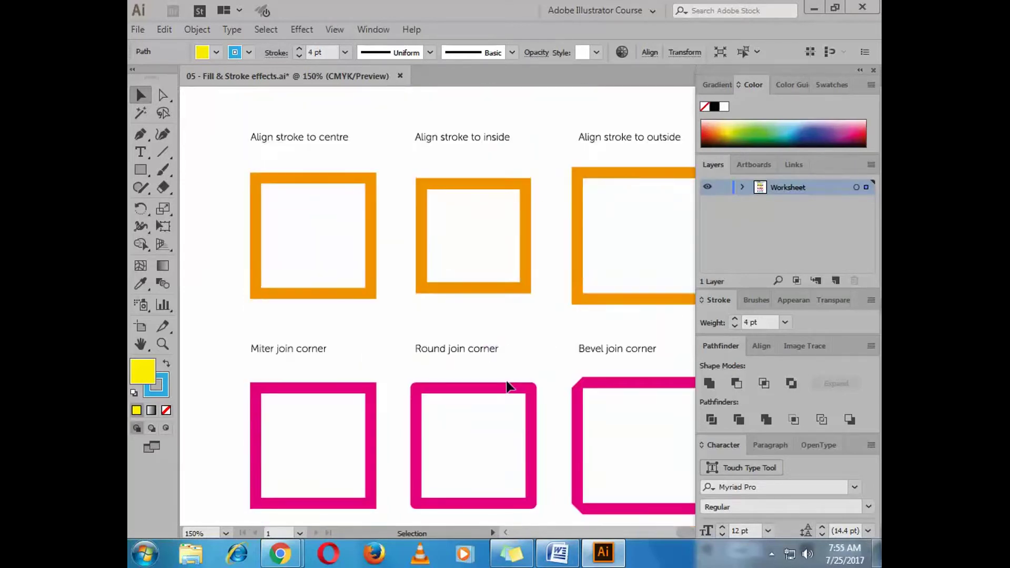
scroll(477, 349, up, 8)
Try the lens-shaped and the arched width profile on the "Fill and stroke" square's stroke, undoing each one
click(429, 52)
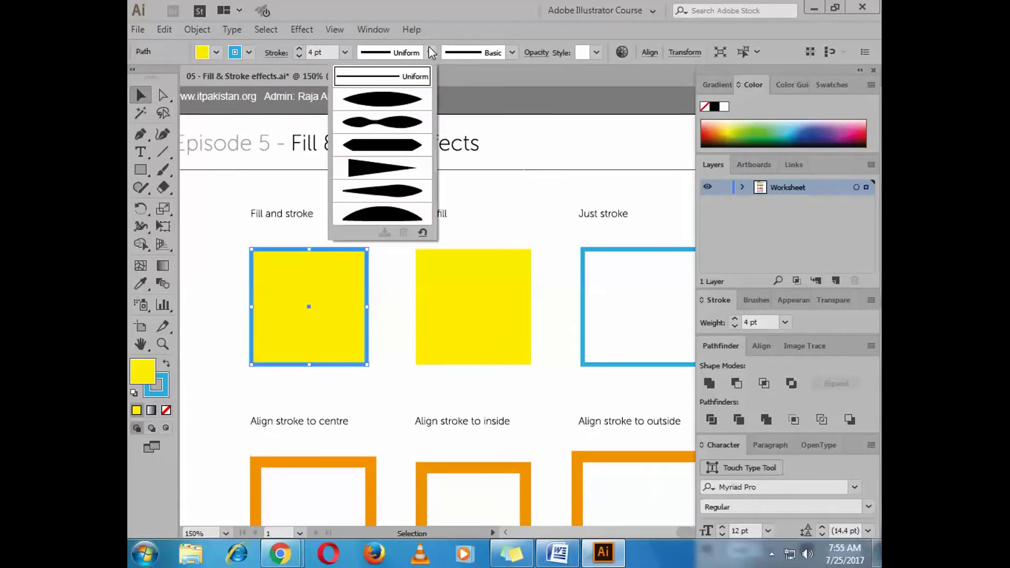
click(402, 107)
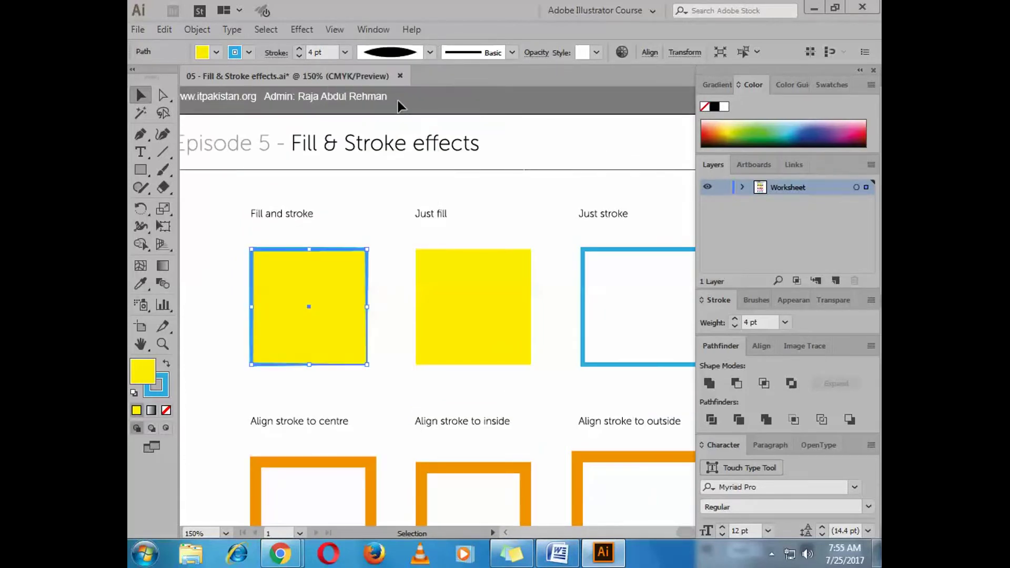
click(430, 53)
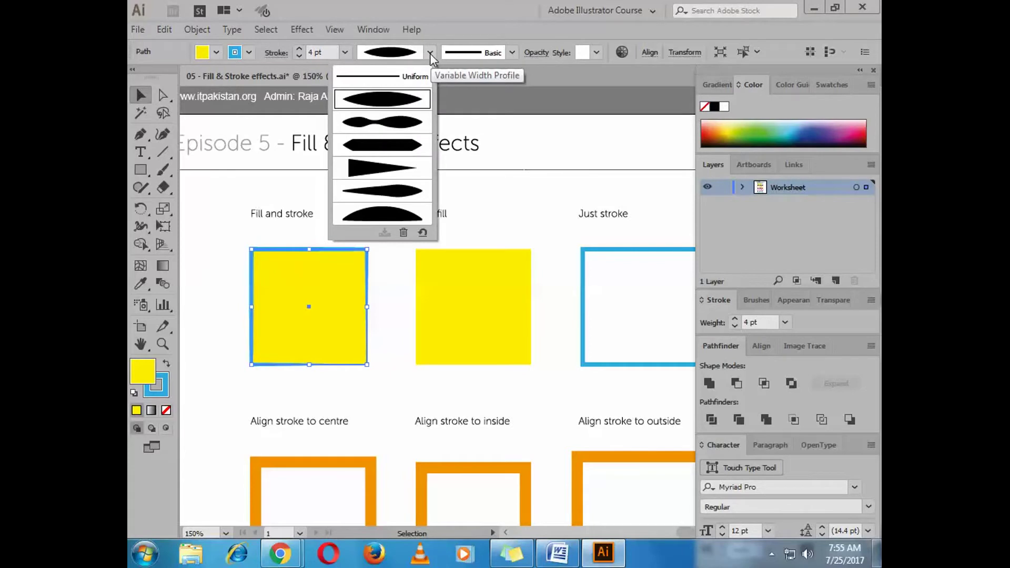
click(430, 53)
key(ctrl+z)
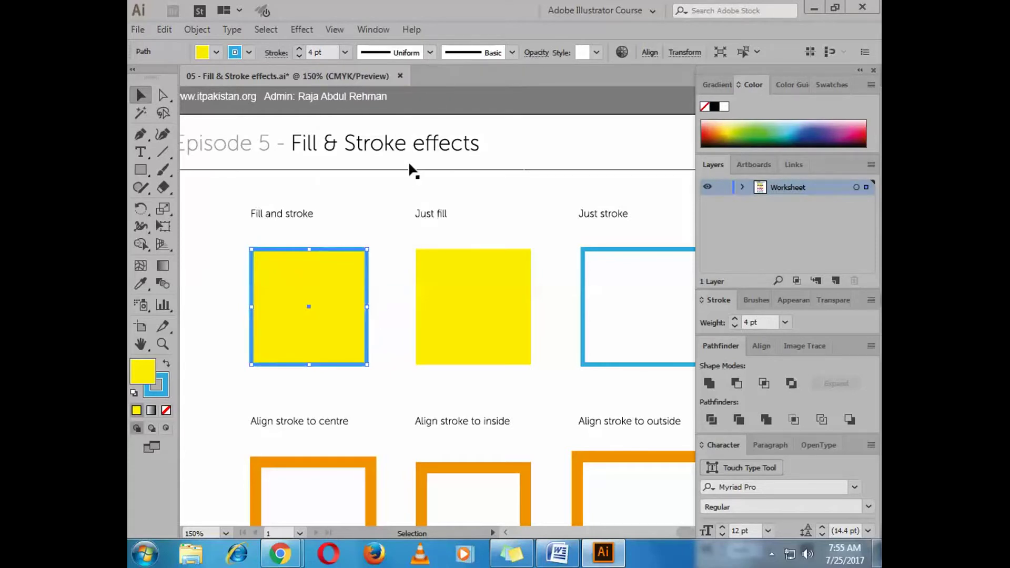
click(430, 53)
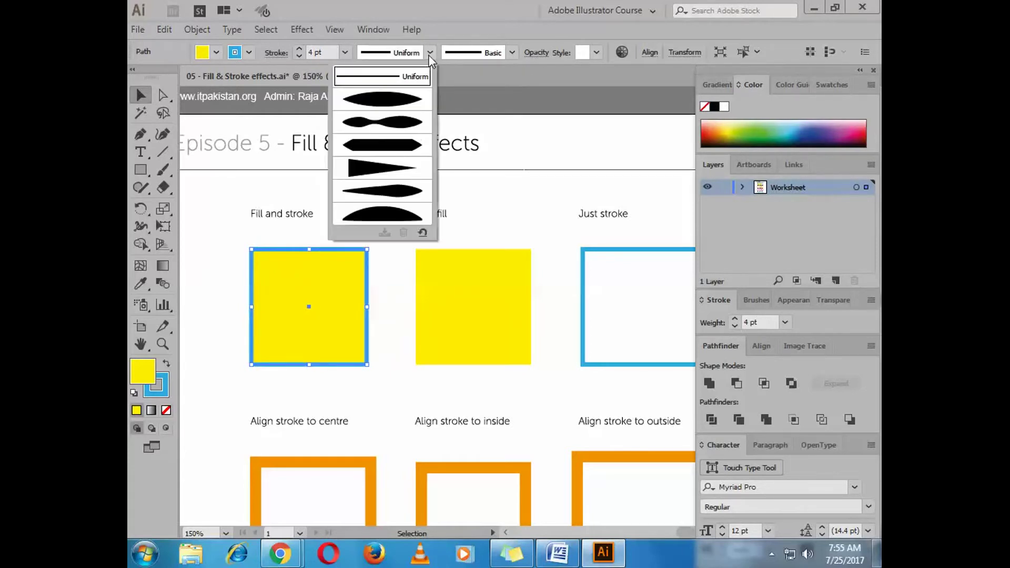
click(400, 204)
key(ctrl+z)
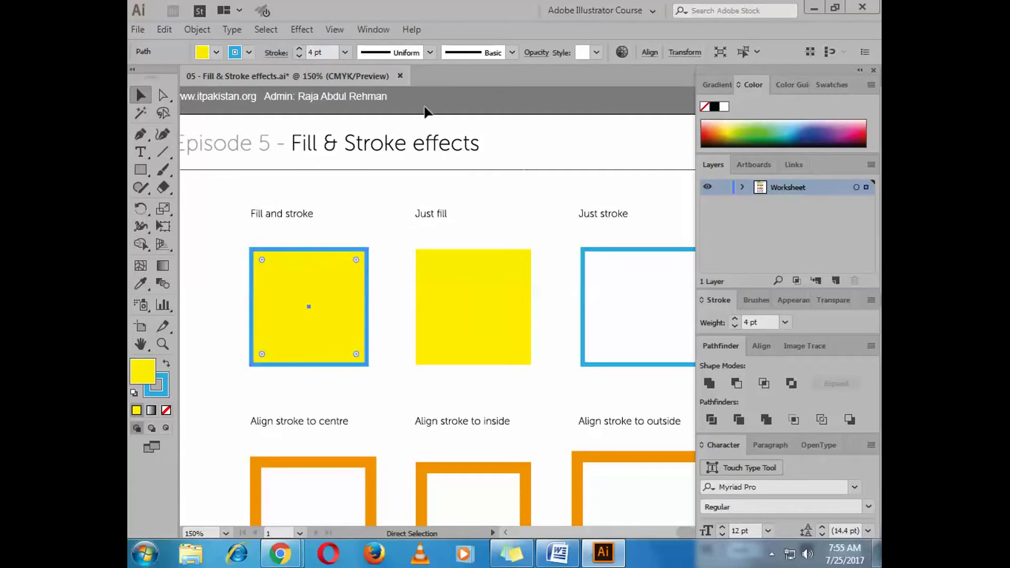
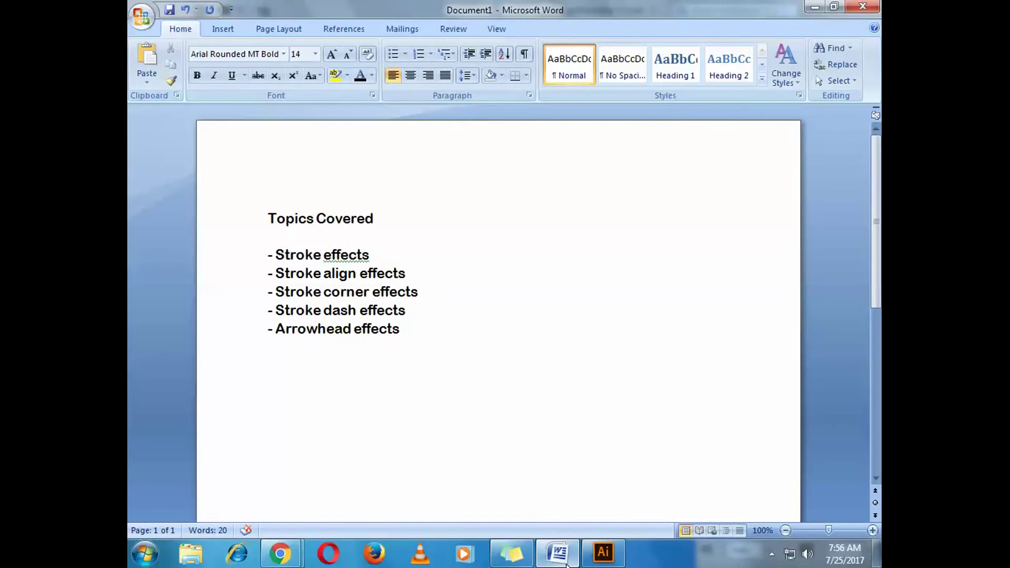
Select the three orange stroke alignment squares together with a selection box, deselect them, and repeat the selection once more
drag(480, 428, 486, 392)
drag(626, 468, 609, 426)
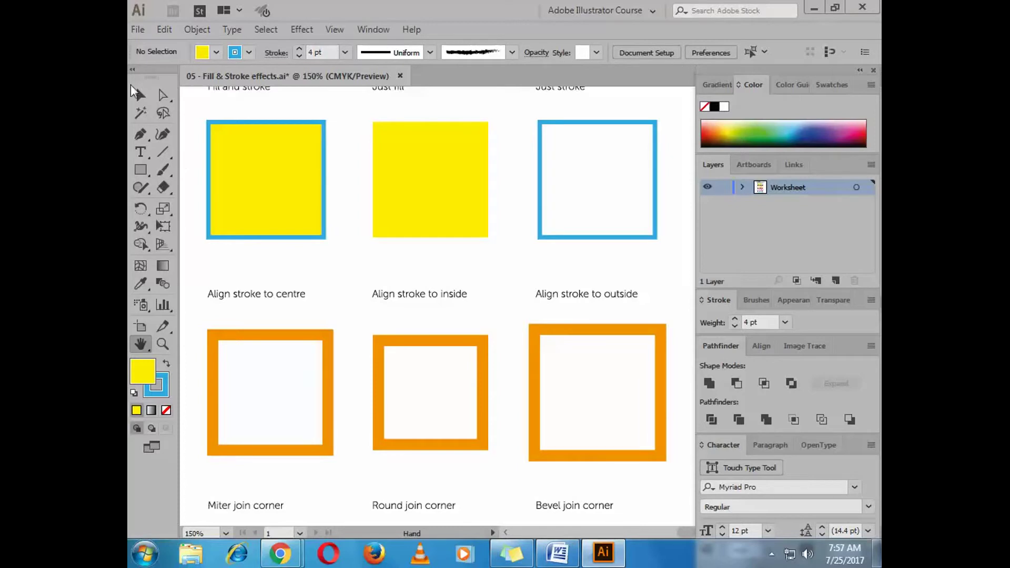
key(v)
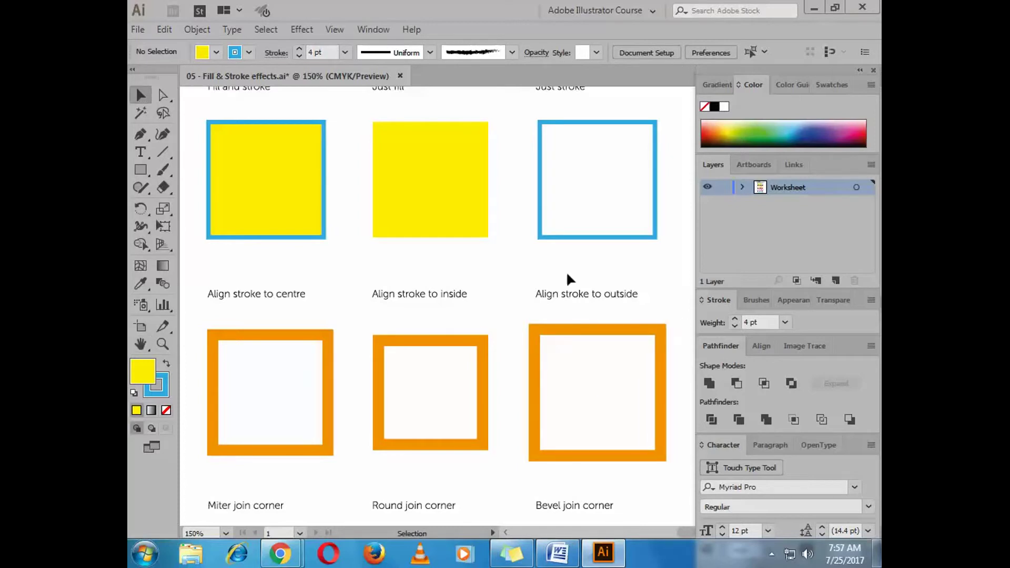
drag(686, 318, 199, 471)
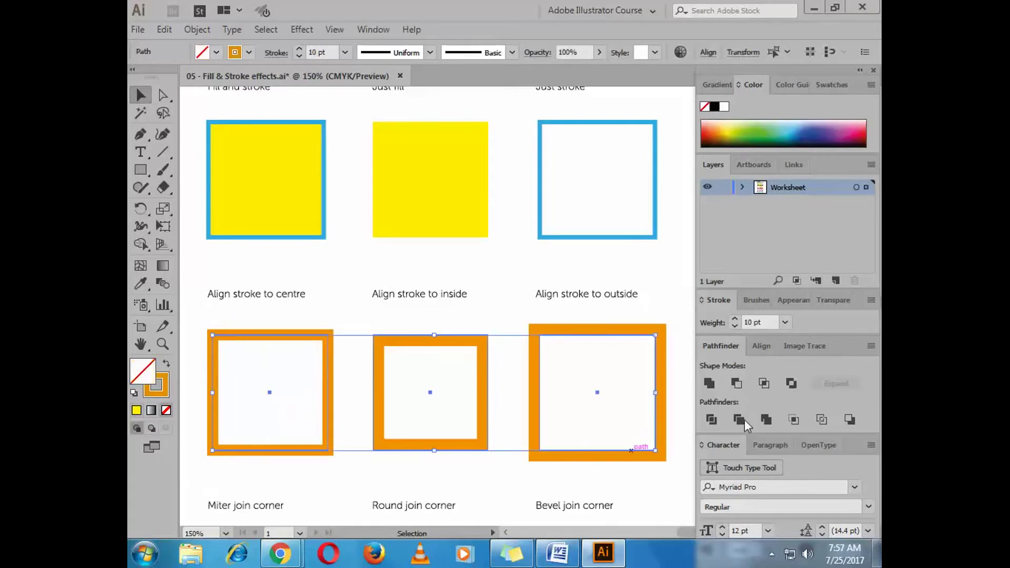
click(669, 298)
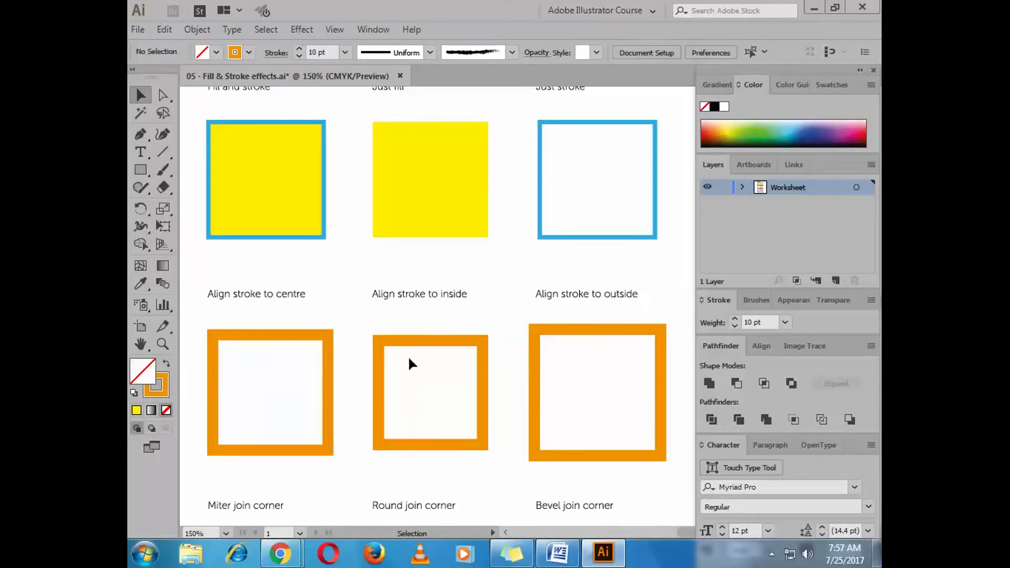
drag(671, 306, 296, 480)
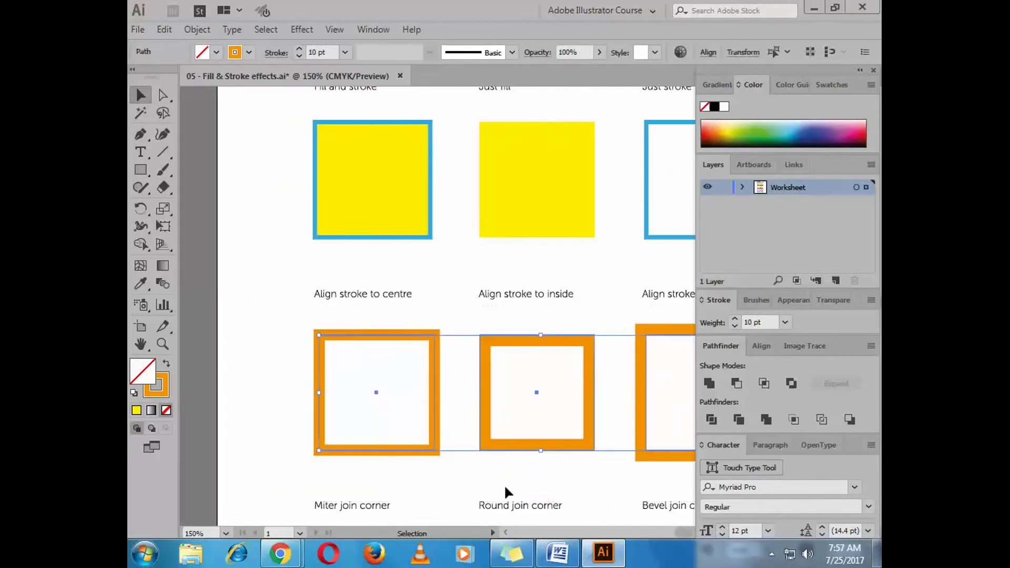
click(627, 442)
Select the centre-, inside- and outside-aligned orange squares one by one to compare their path positions, repeat the round and deselect
key(h)
drag(606, 408, 535, 393)
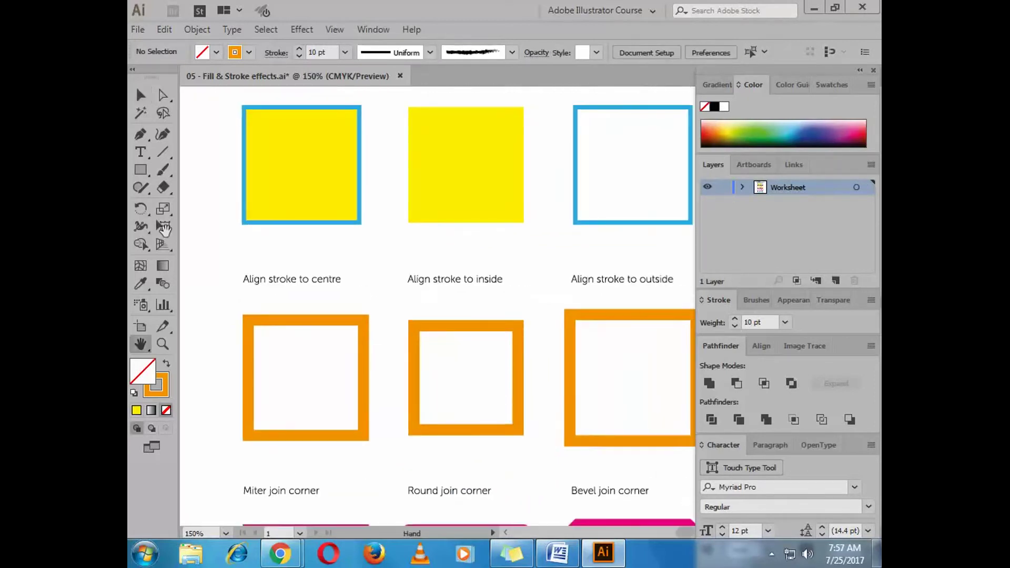
click(142, 94)
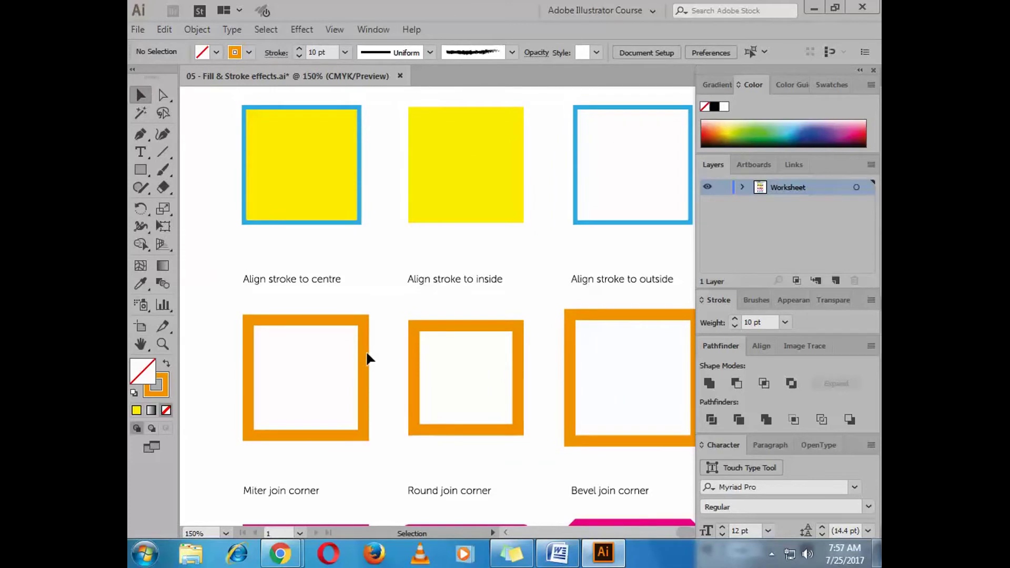
click(365, 353)
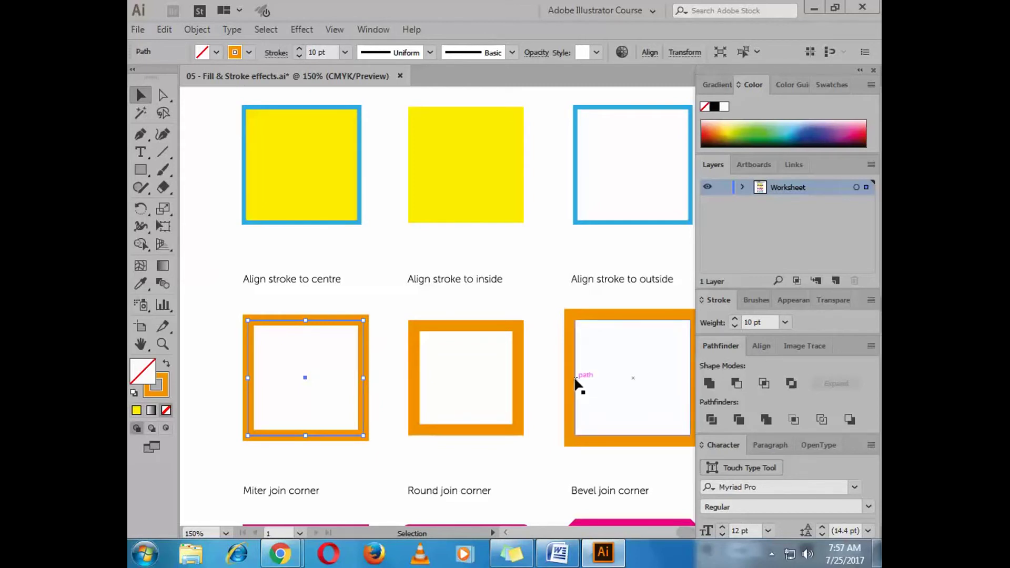
key(h)
drag(564, 382, 551, 332)
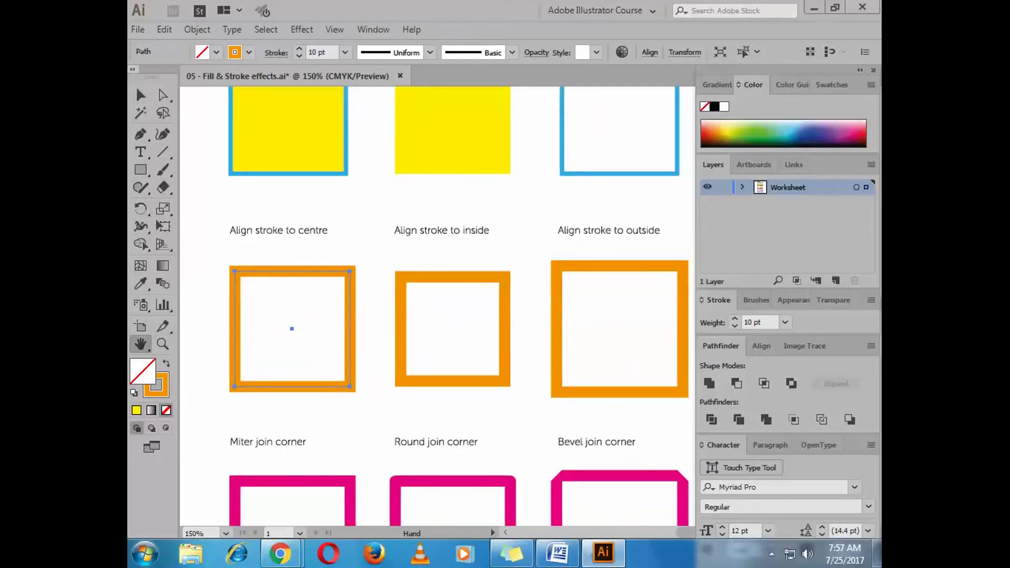
click(137, 92)
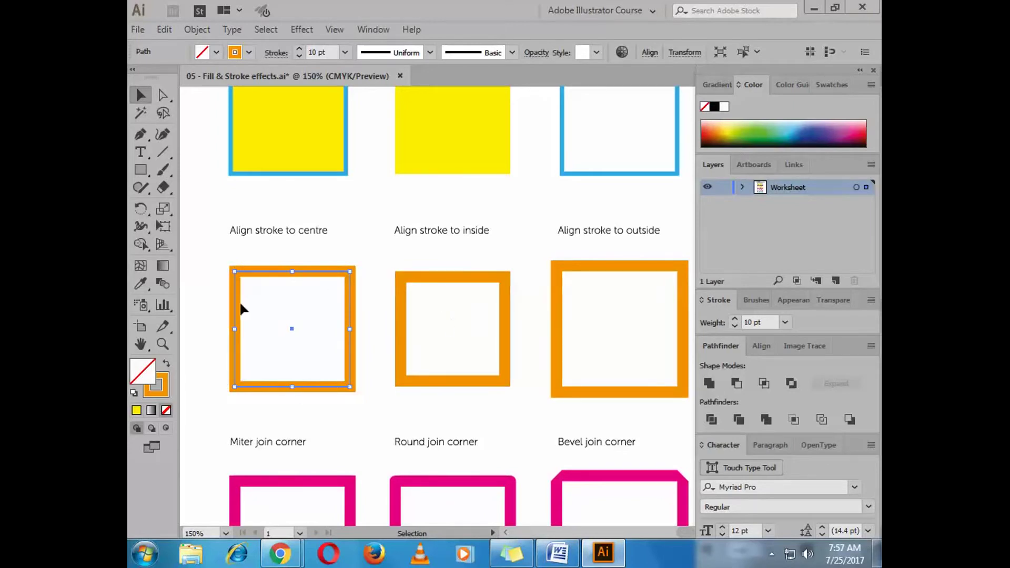
click(465, 276)
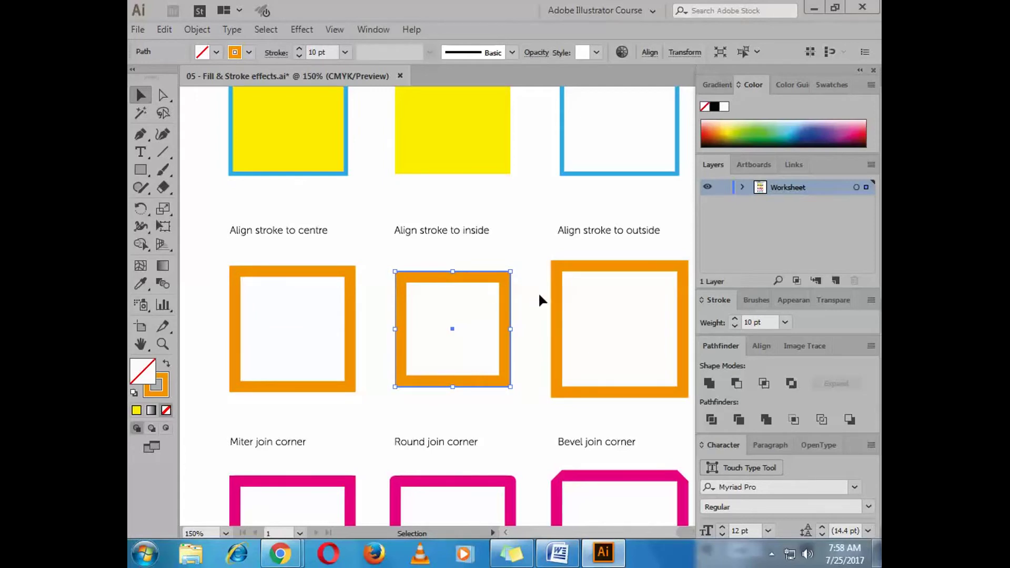
click(572, 268)
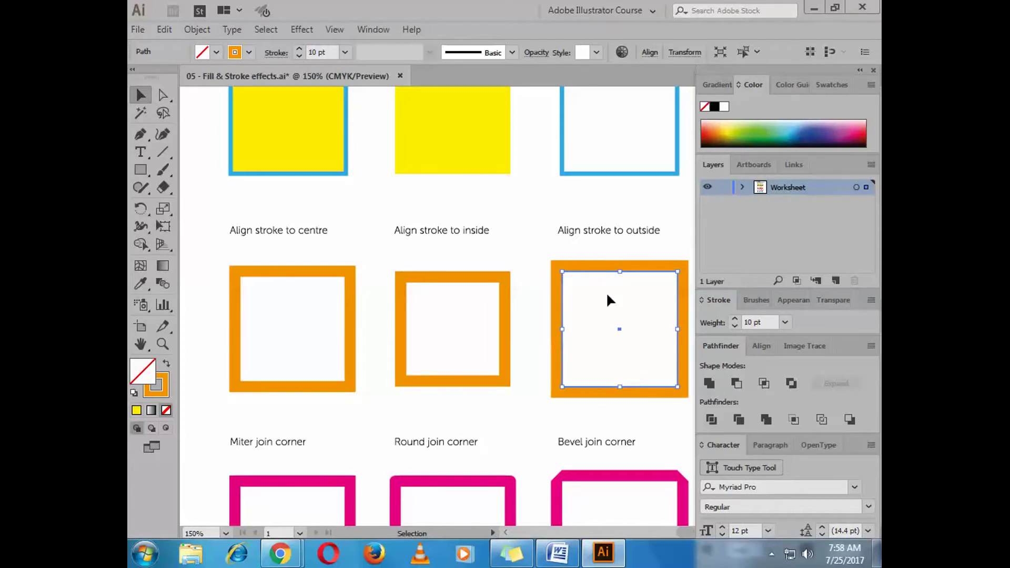
click(312, 270)
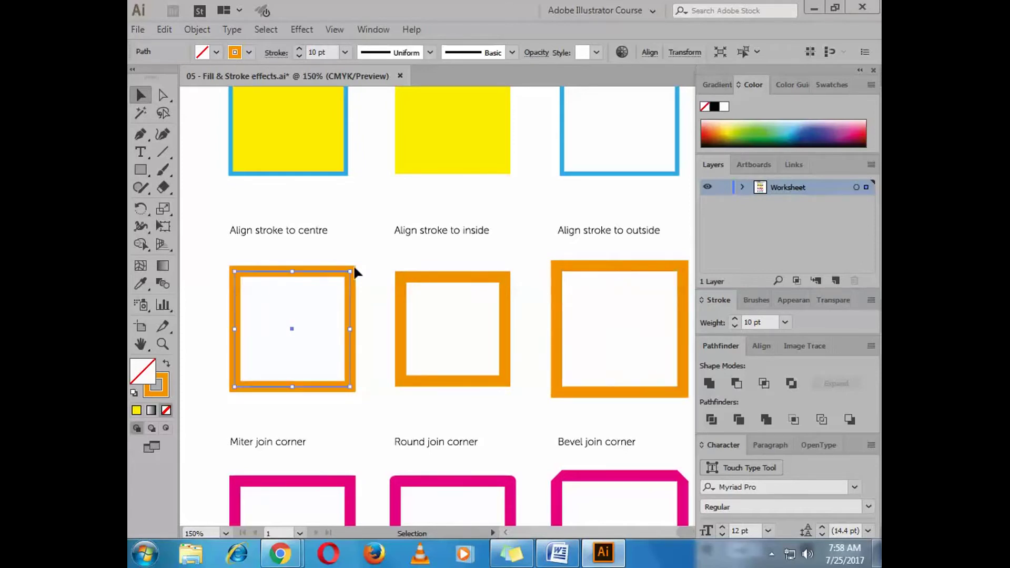
click(465, 279)
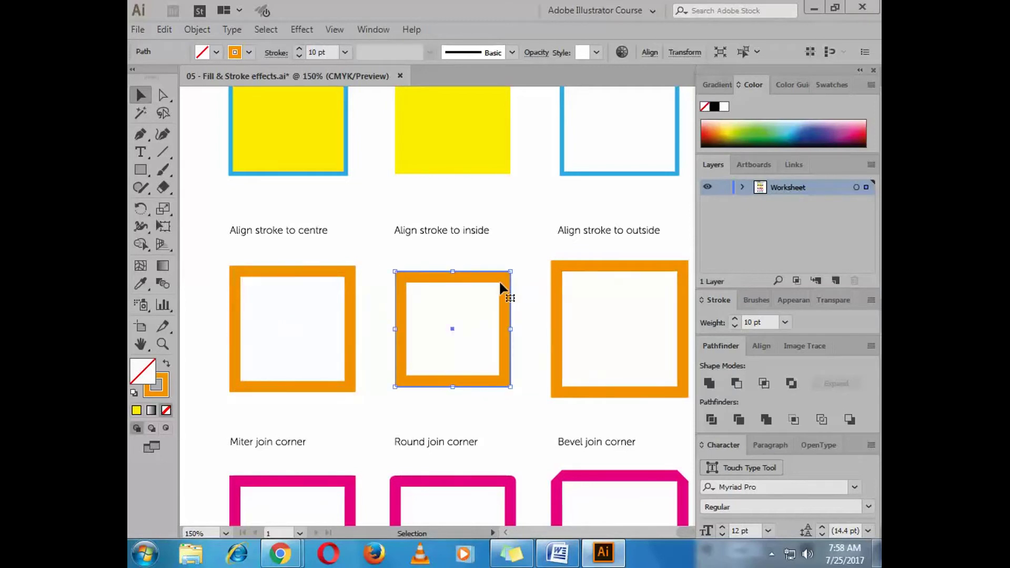
click(634, 267)
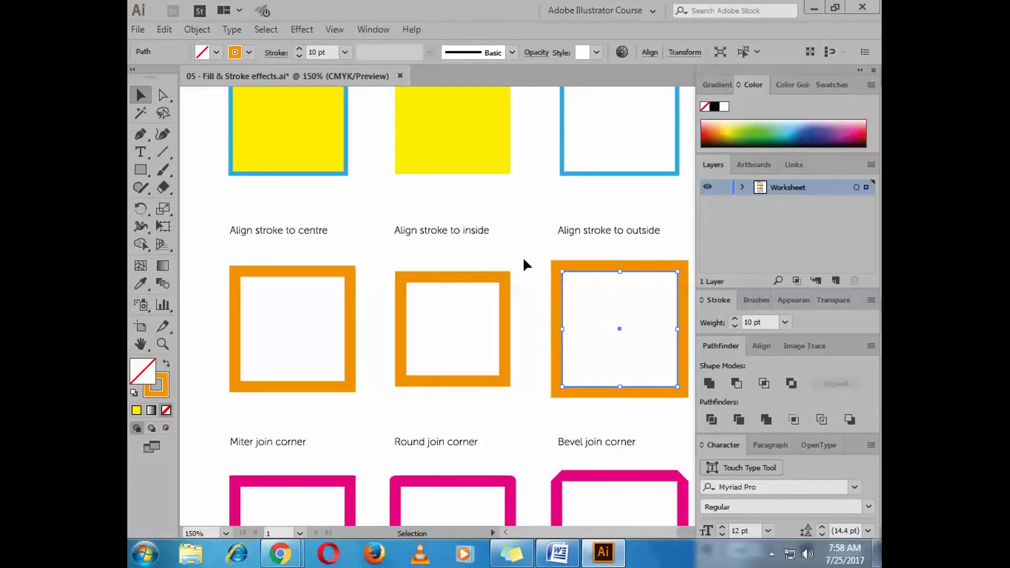
click(531, 287)
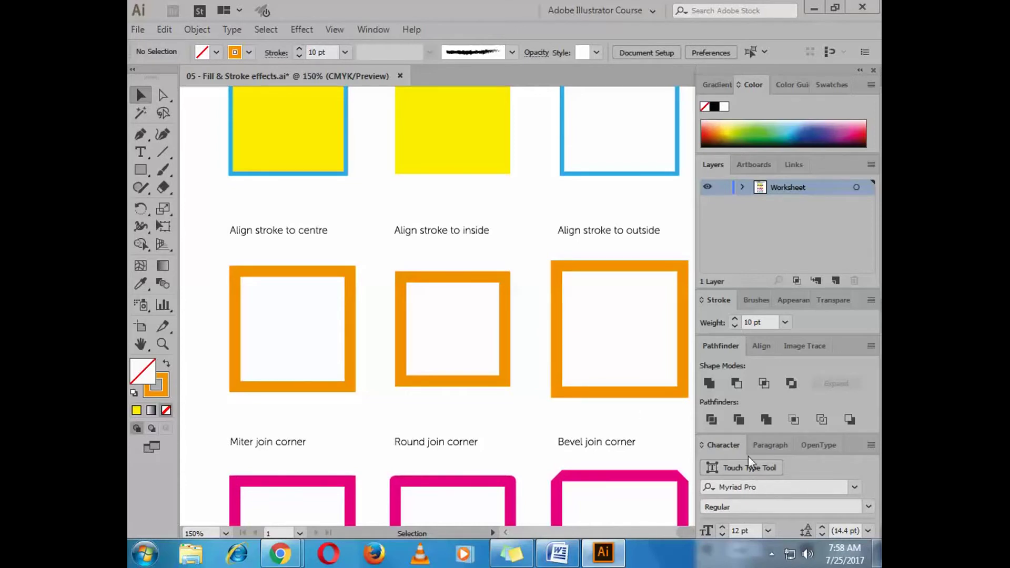
Select all three orange squares with the Direct Selection tool, view them with the Selection tool and deselect them
click(774, 554)
click(760, 480)
click(161, 94)
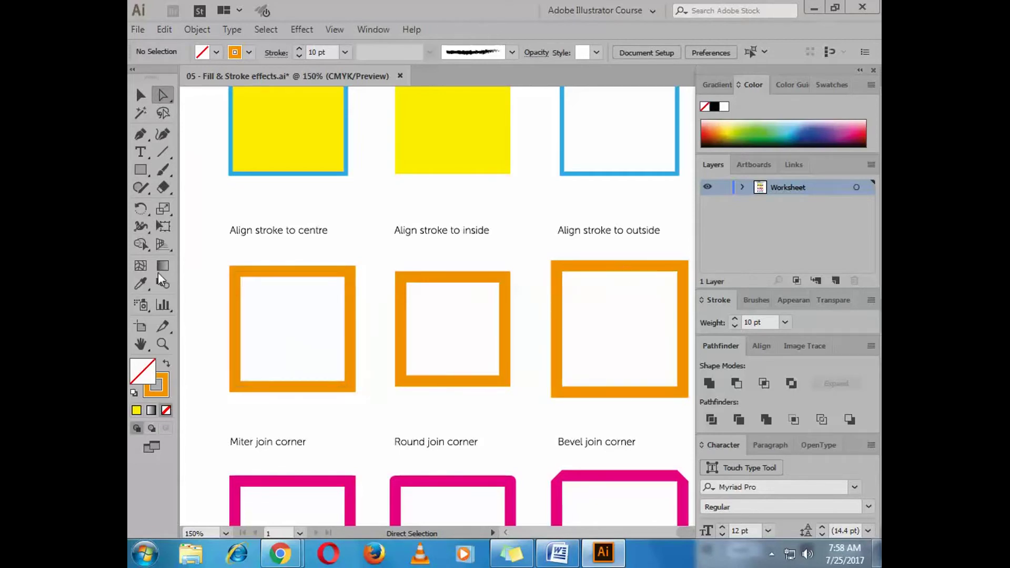
drag(209, 246, 688, 418)
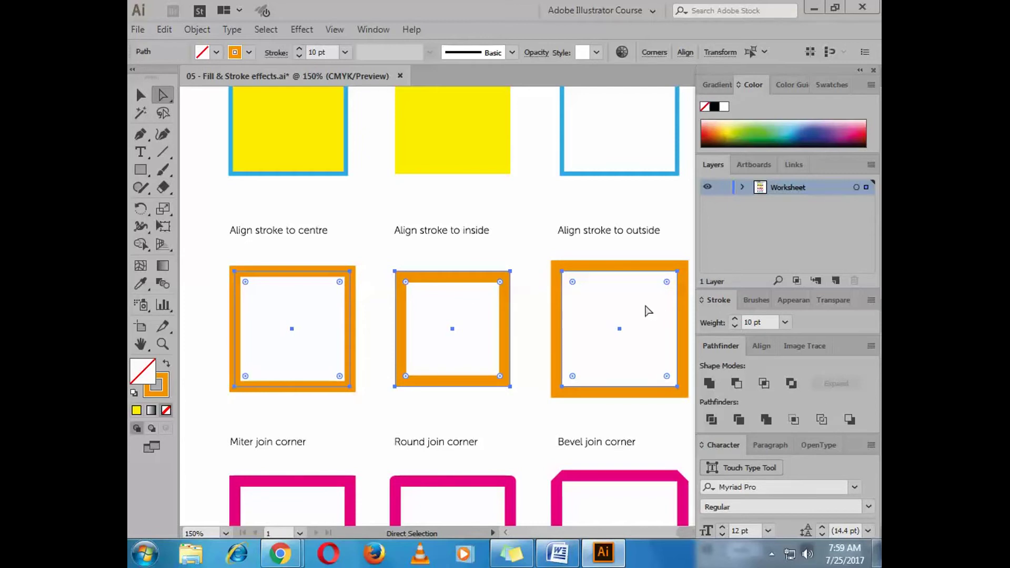
click(771, 556)
click(762, 476)
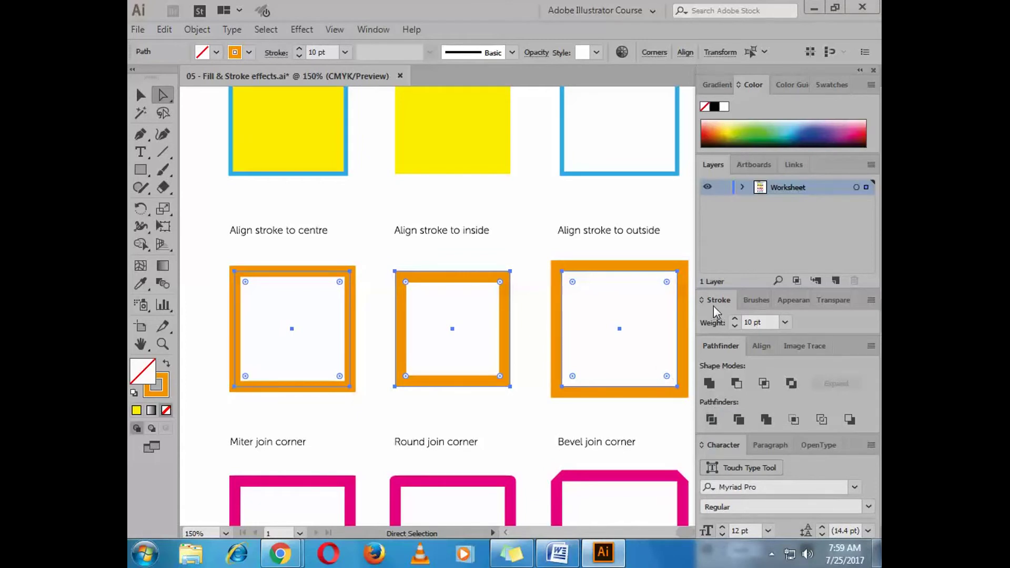
key(v)
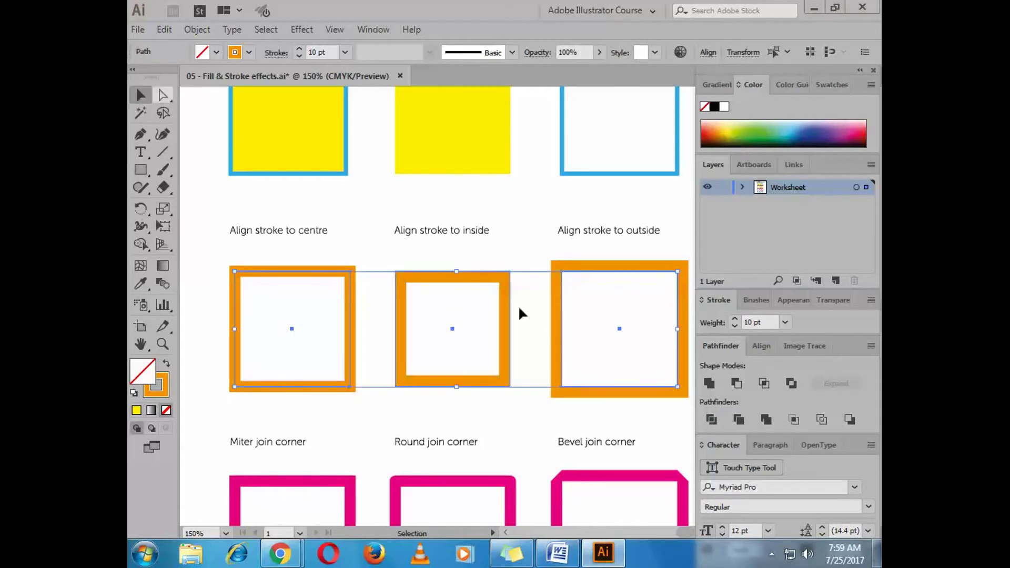
click(404, 258)
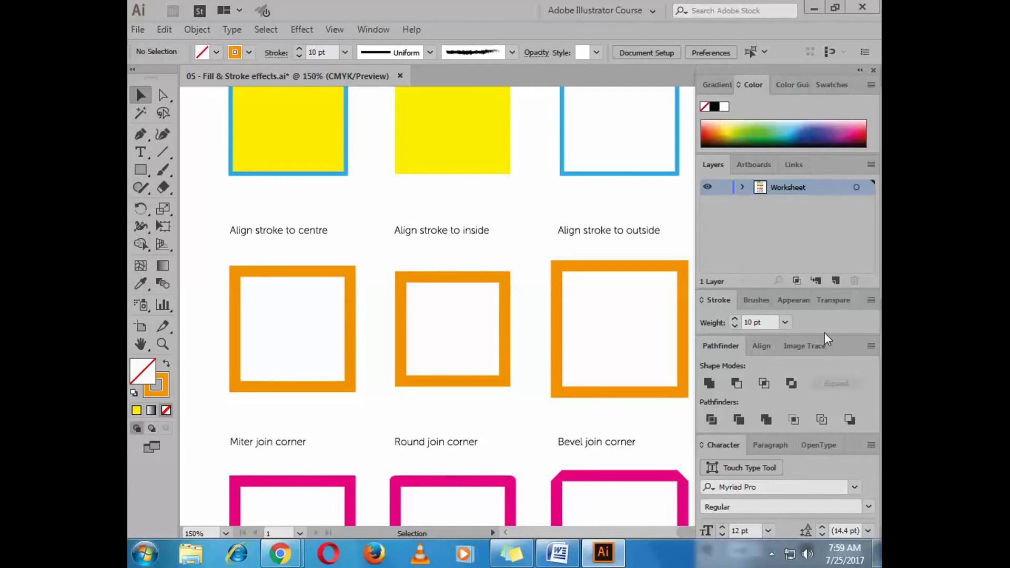
Show the full set of stroke options, including cap, corner, stroke alignment, dashed line and arrowheads
click(871, 298)
click(873, 301)
click(872, 301)
click(873, 303)
click(871, 300)
click(842, 305)
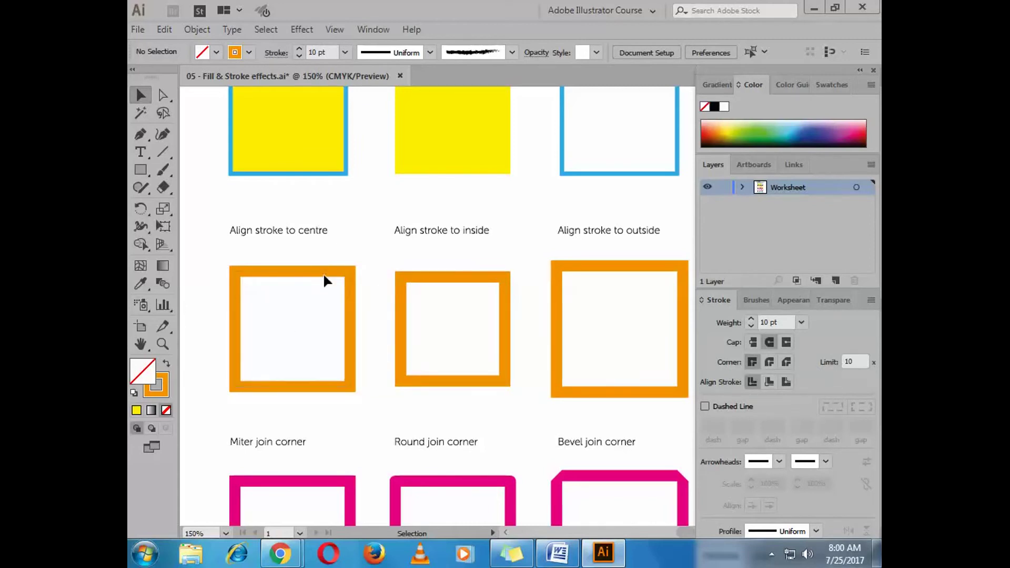
Select the whole "Align stroke to centre" square with the Direct Selection tool and align its stroke to inside, to outside and back to centre
click(162, 95)
click(351, 272)
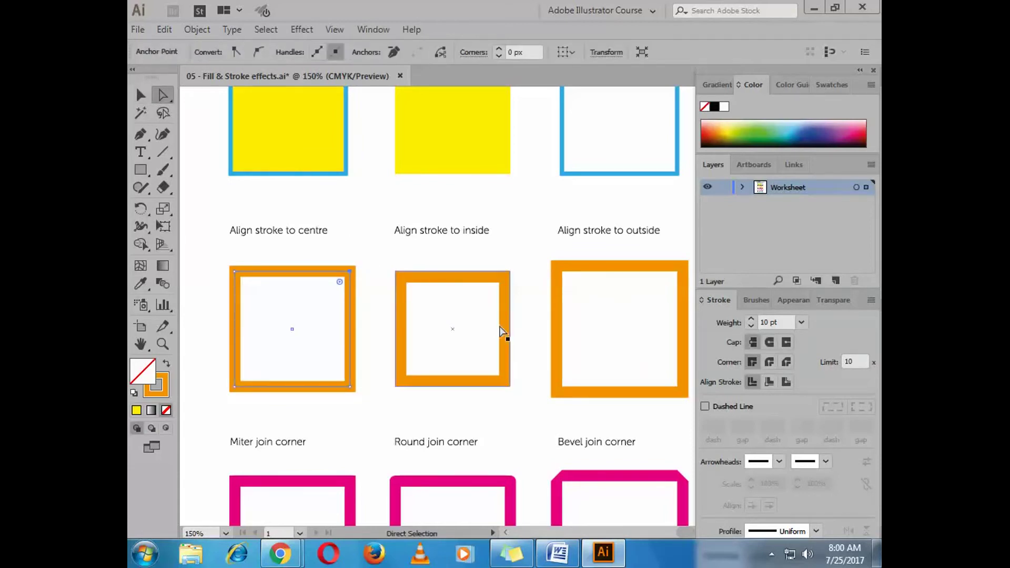
drag(379, 256, 219, 410)
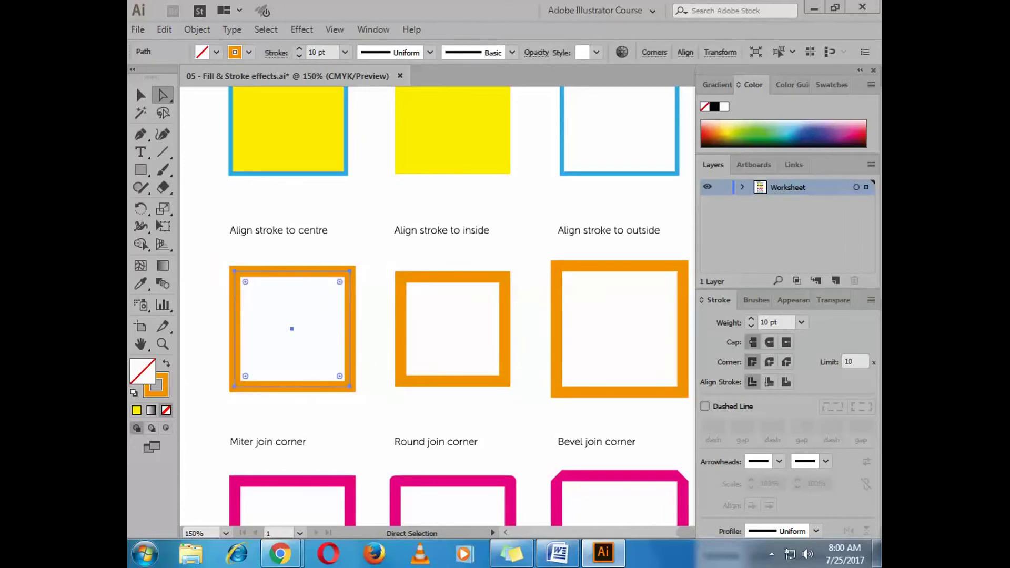
click(770, 382)
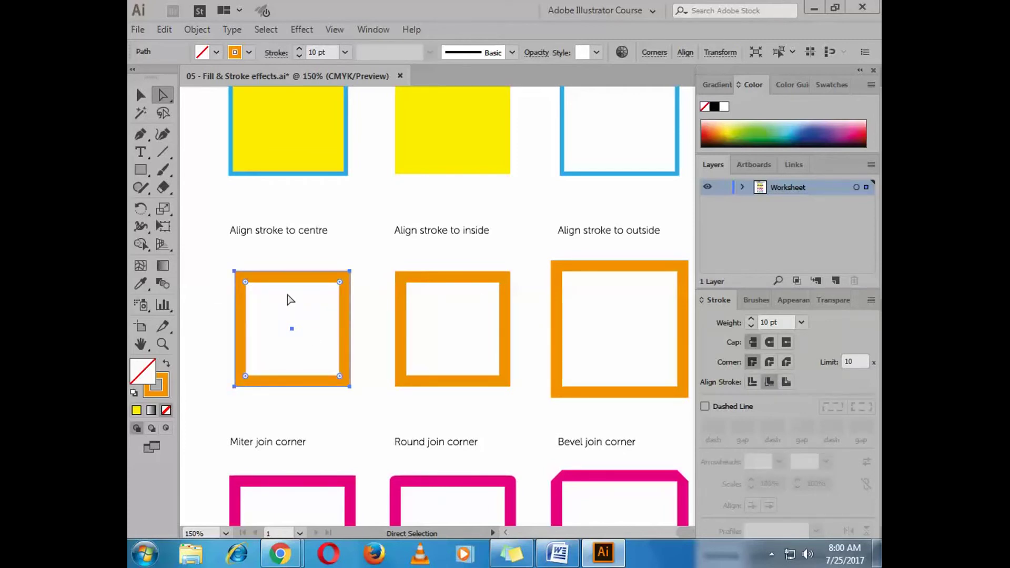
click(786, 381)
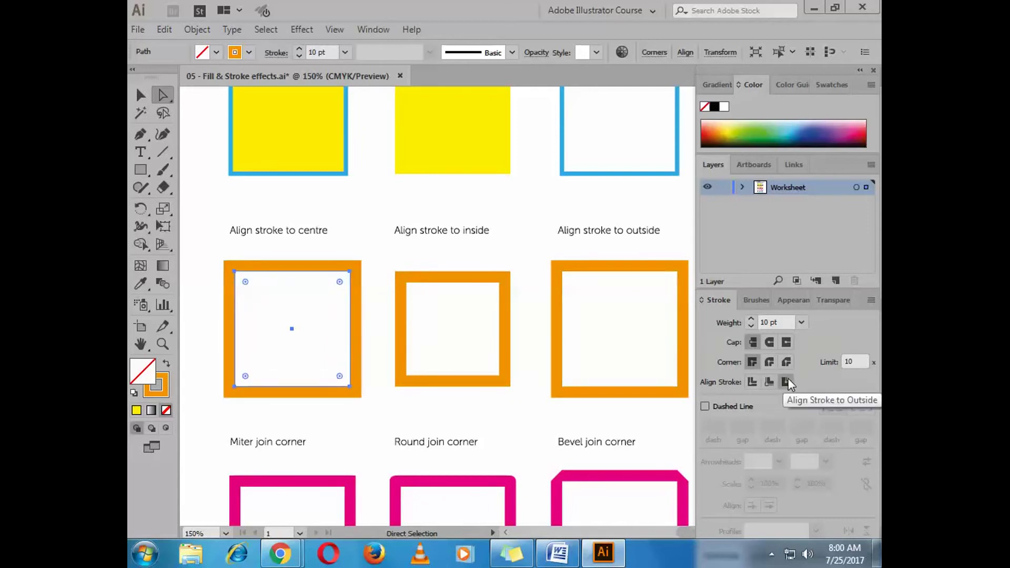
click(753, 383)
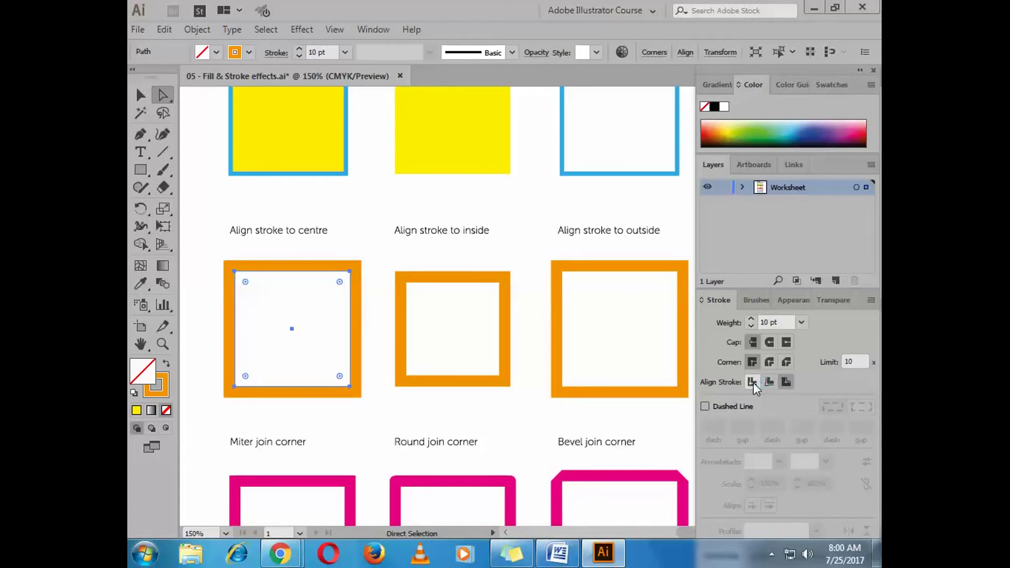
Deselect the orange "Align stroke to centre" square
click(377, 262)
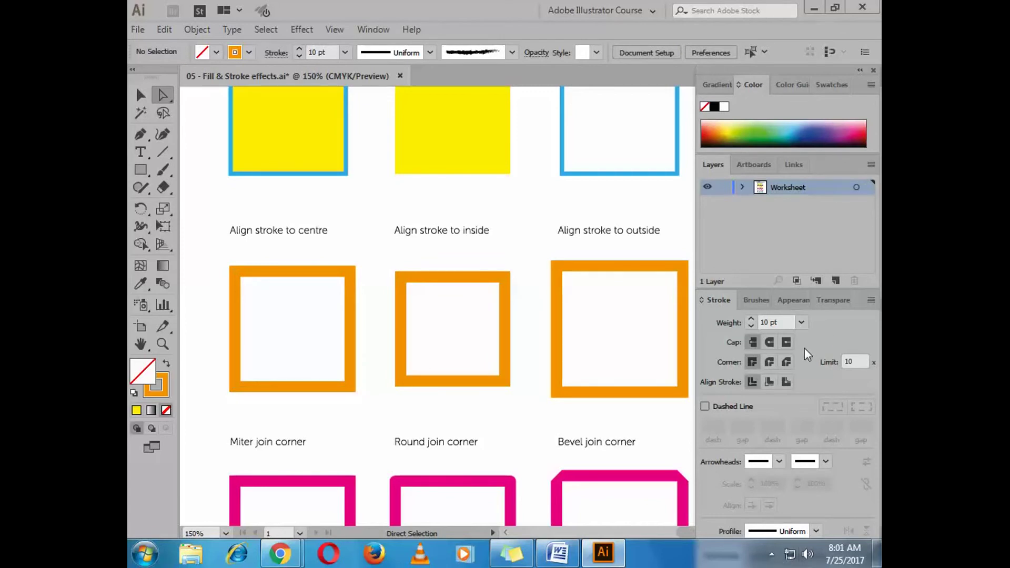
click(771, 554)
click(761, 475)
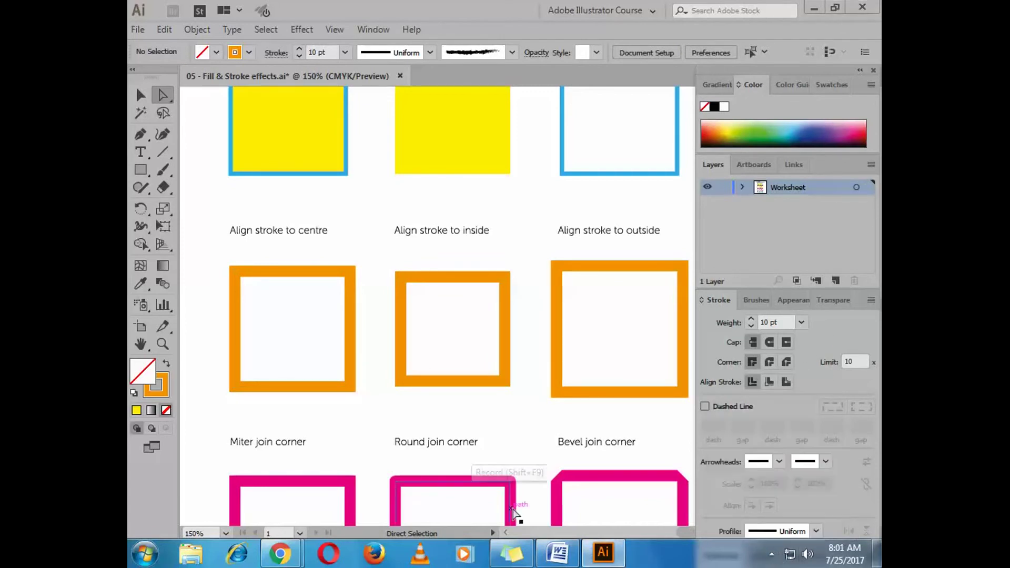
Select the magenta "Miter join corner" square with the Selection tool and give its stroke a bevel join
key(space)
drag(555, 390, 553, 283)
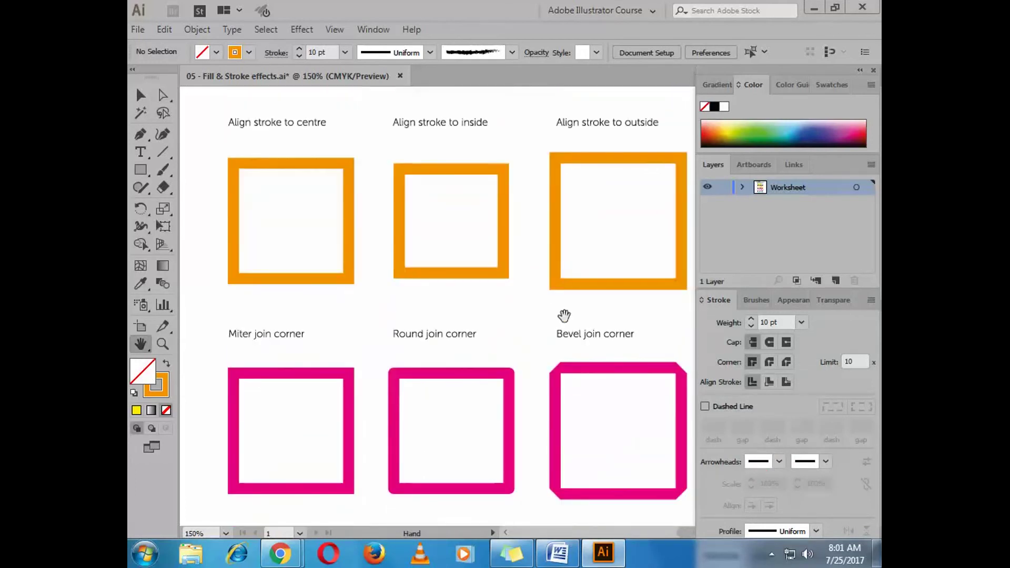
drag(570, 330, 558, 246)
click(141, 96)
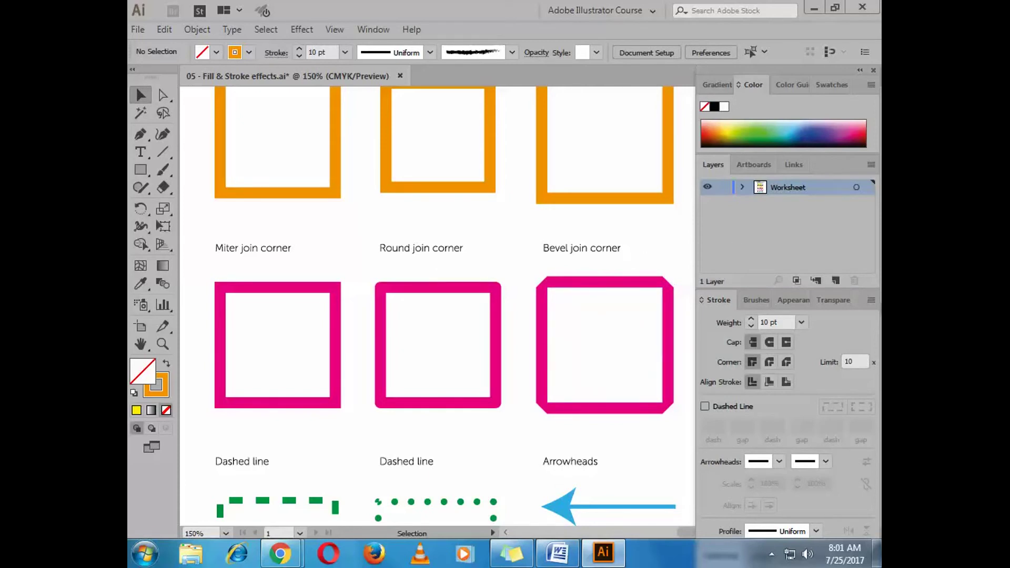
click(244, 290)
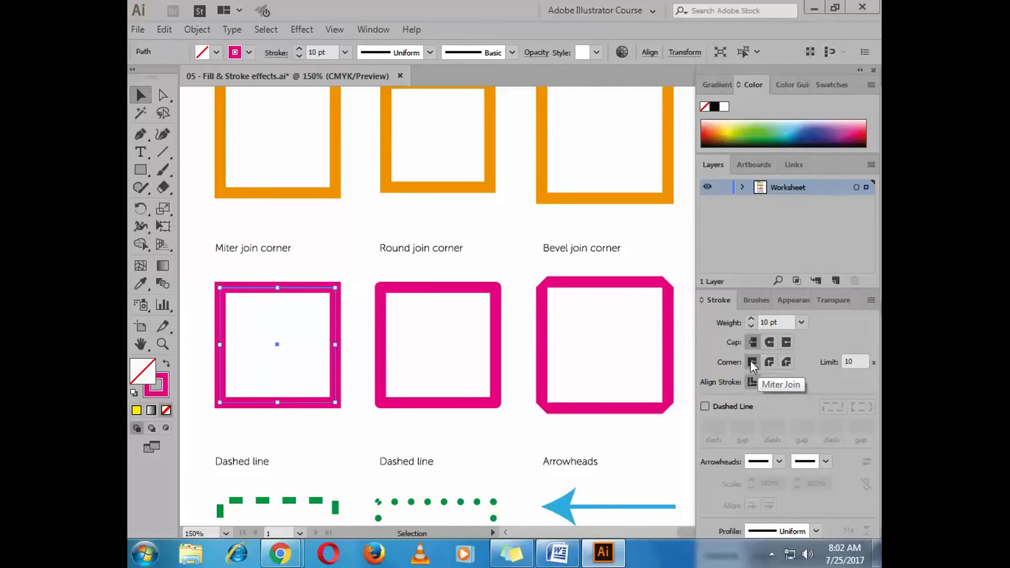
click(786, 363)
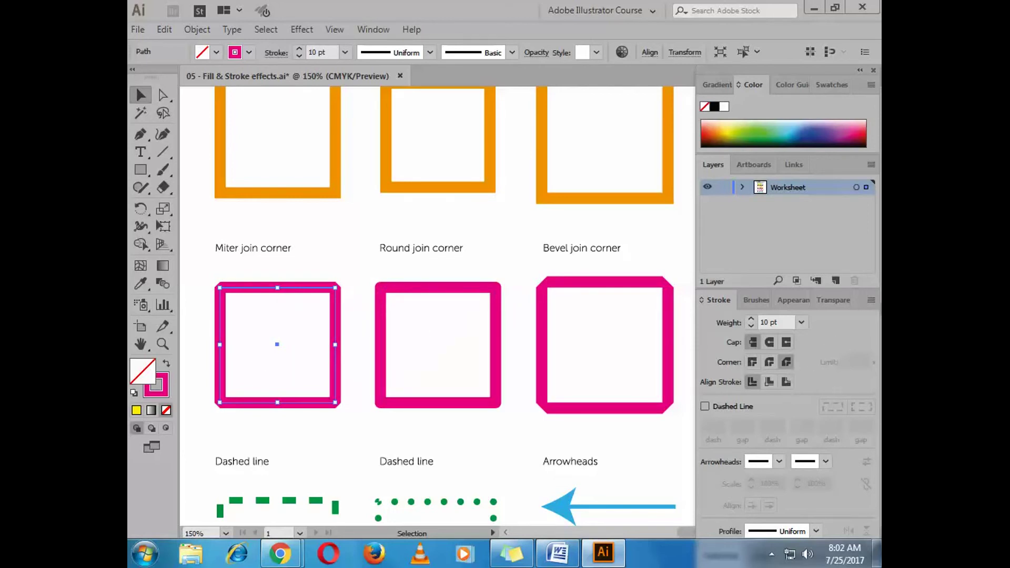
Select the whole "Miter join corner" square with the Direct Selection tool, switch it to miter join, then try bevel join and undo it
click(163, 95)
click(379, 257)
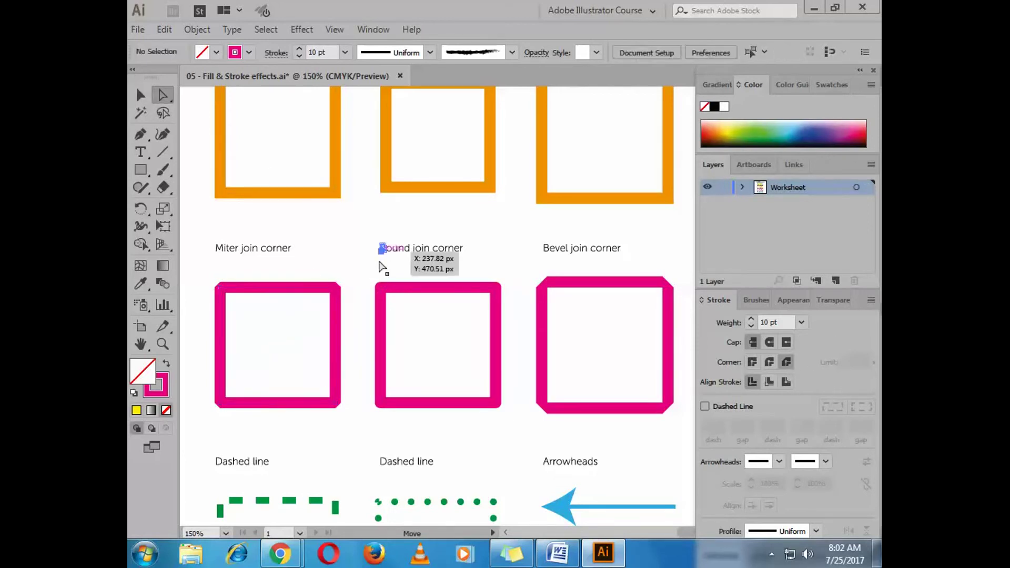
mouse_move(361, 271)
mouse_down()
mouse_move(254, 355)
mouse_move(206, 419)
mouse_up()
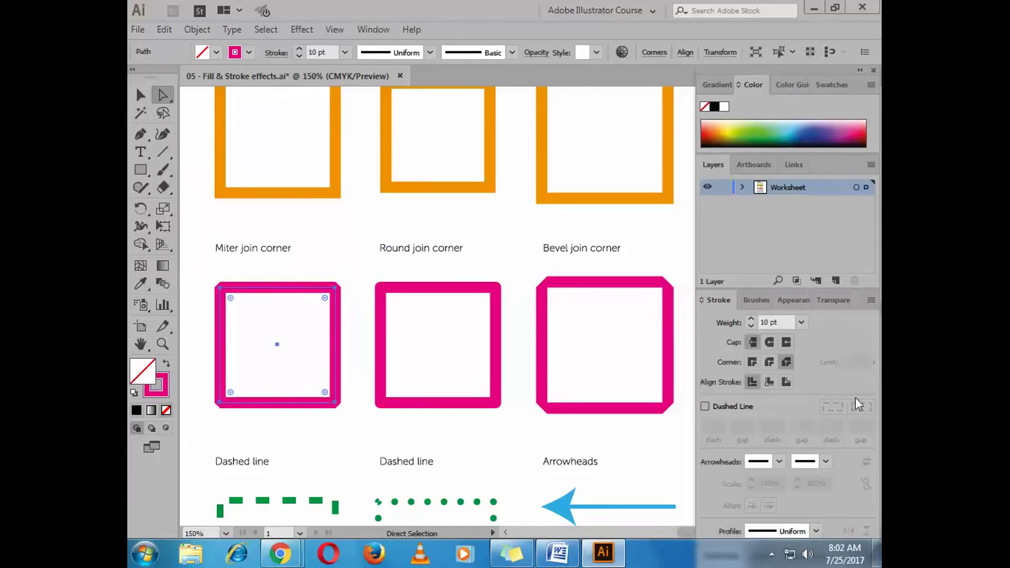
click(772, 364)
click(752, 362)
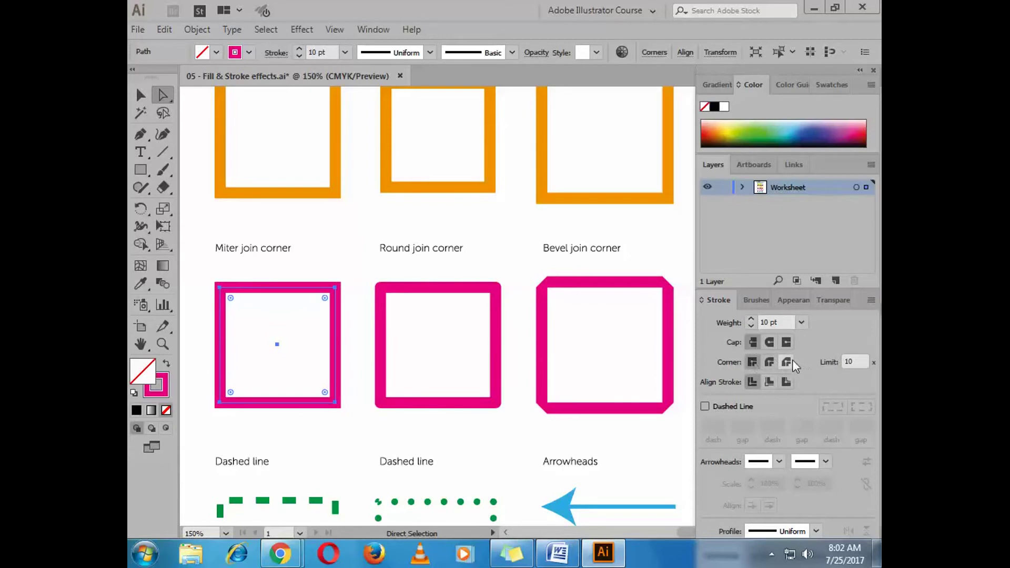
click(864, 362)
click(787, 362)
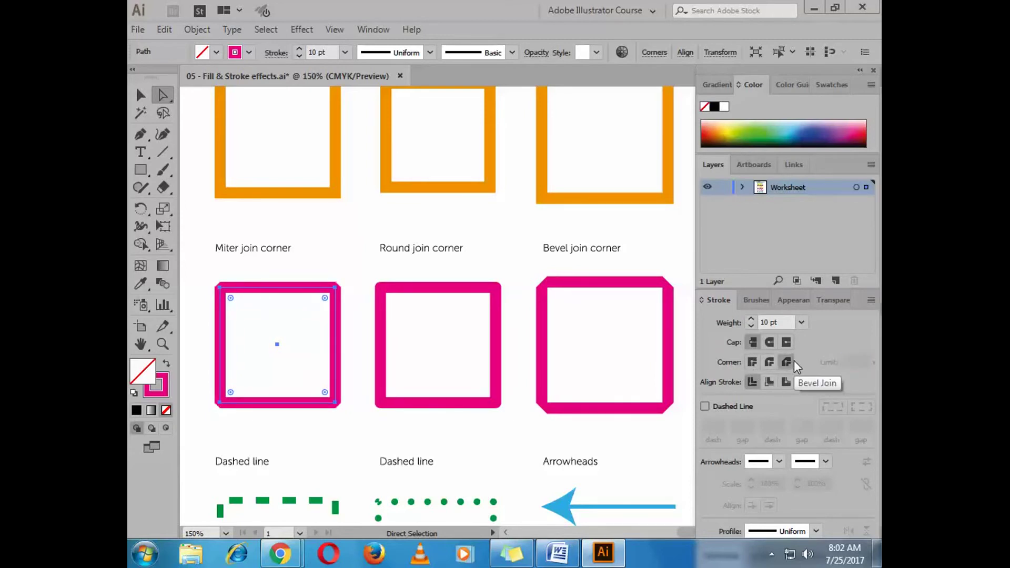
key(ctrl+z)
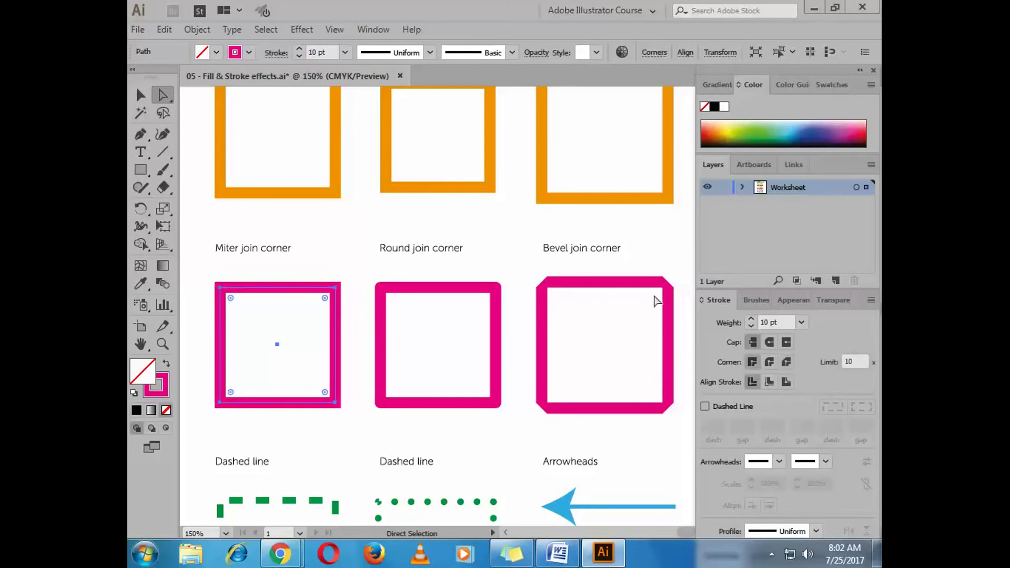
Reselect the "Miter join corner" square with the Direct Selection tool, try aligning its stroke to outside and undo that
click(371, 274)
drag(331, 288, 533, 336)
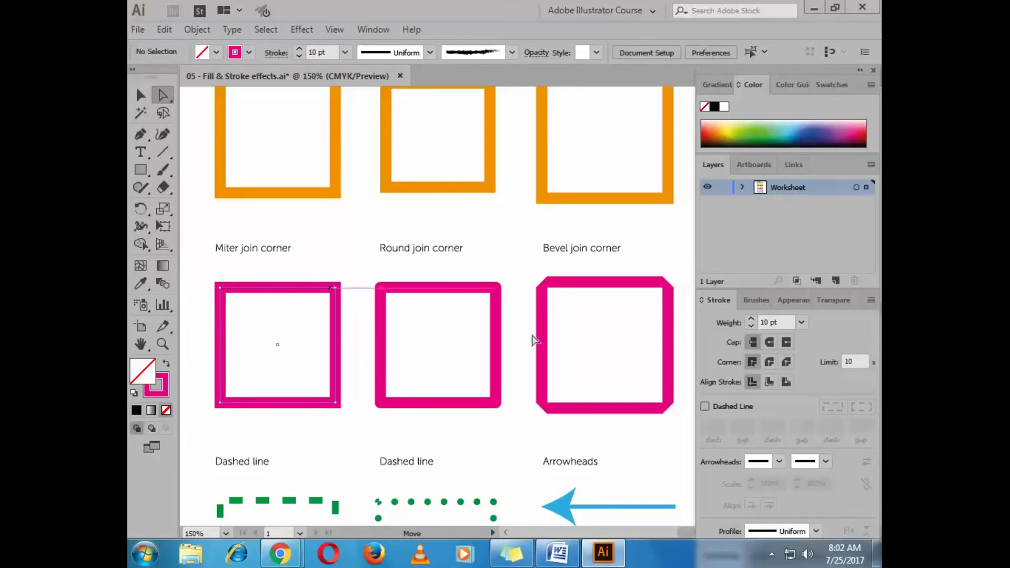
click(863, 456)
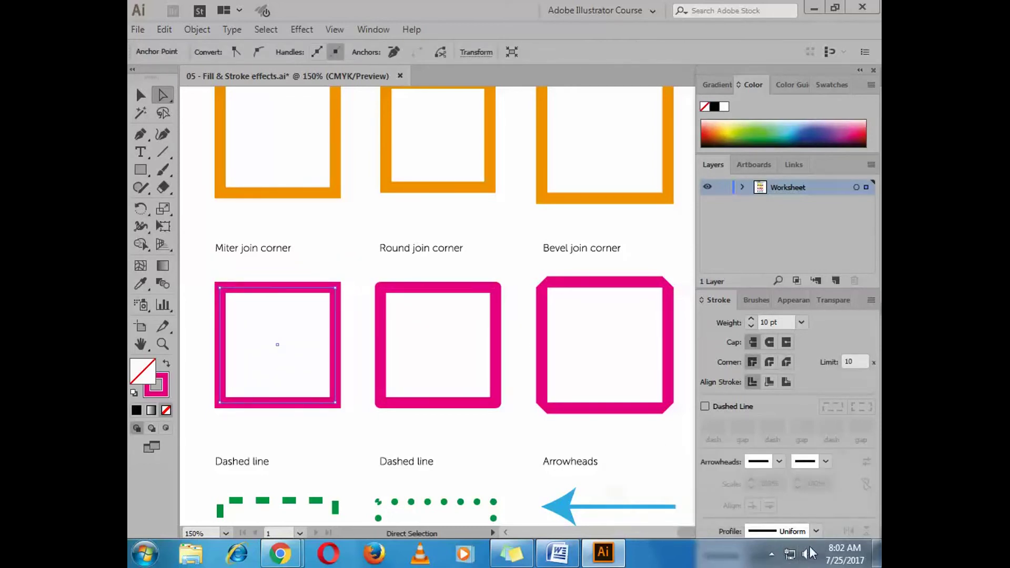
click(772, 555)
click(758, 476)
click(566, 302)
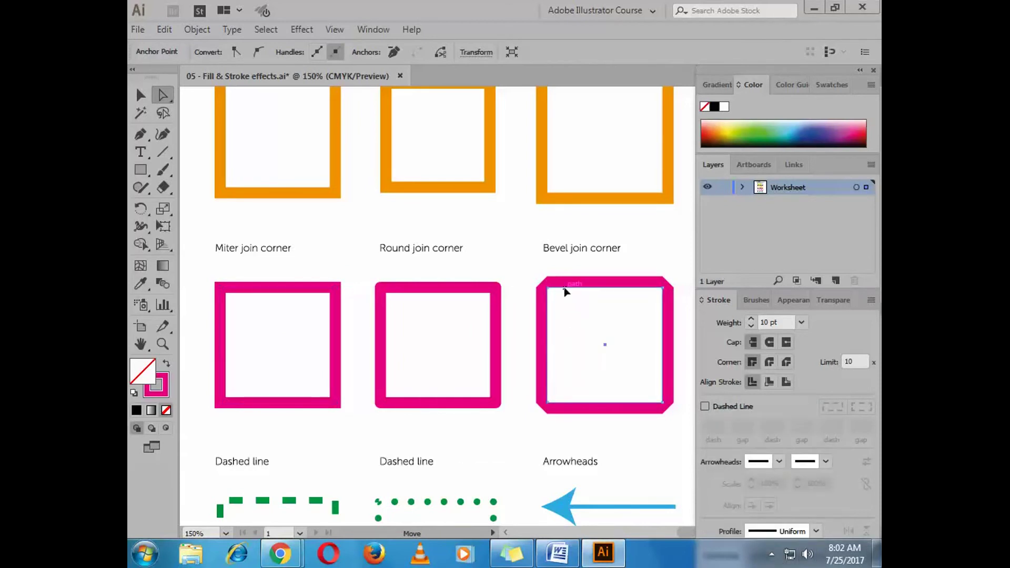
click(316, 290)
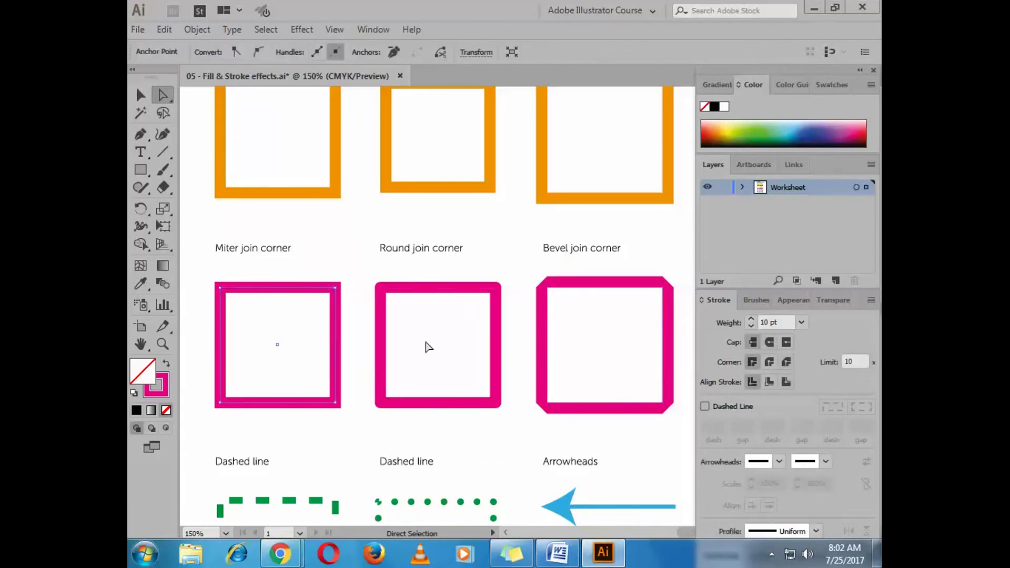
click(786, 383)
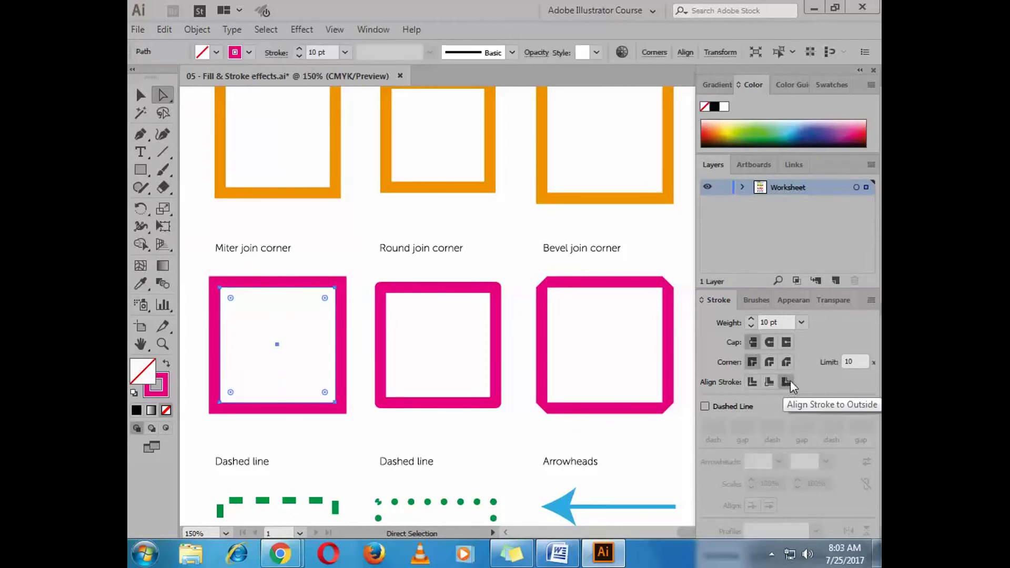
key(ctrl+z)
Set the "Miter join corner" square to bevel join and compare its stroke settings with the "Bevel join corner" square
click(787, 362)
click(613, 284)
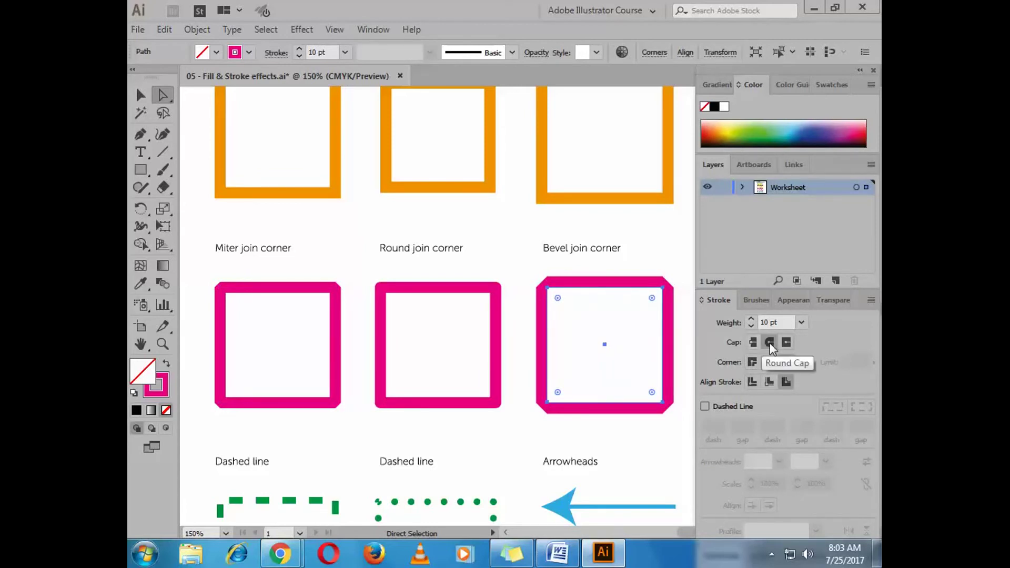
click(328, 284)
click(335, 288)
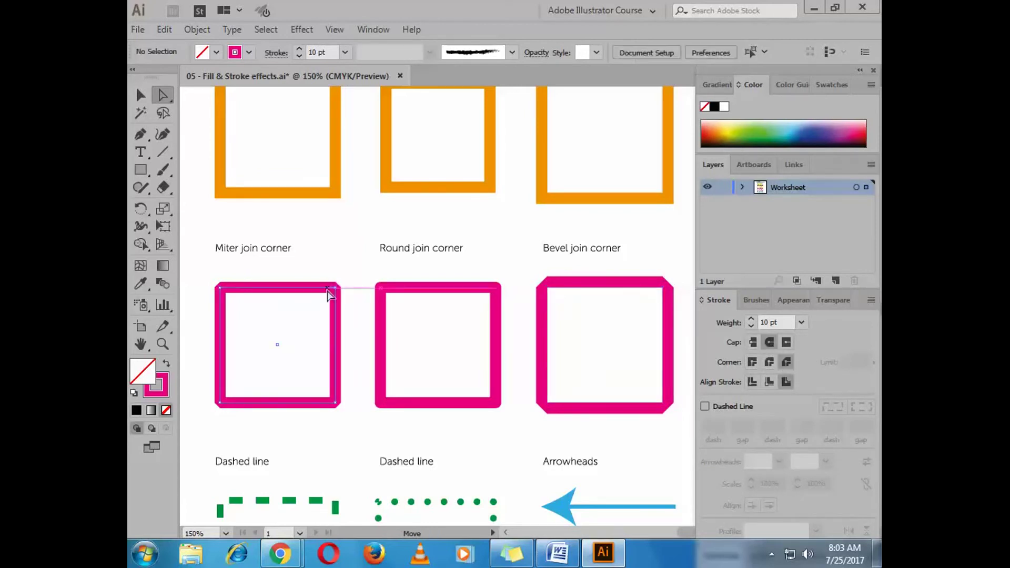
Try the round and projecting caps on the "Miter join corner" square and set its corner to miter join
click(767, 342)
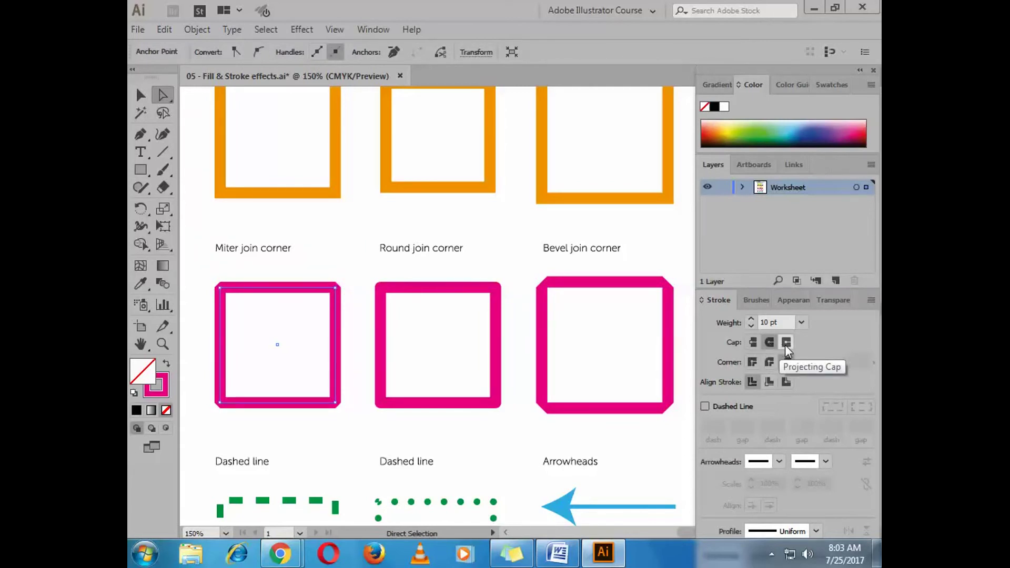
click(784, 343)
click(753, 361)
Try miter limits of 20 and 50 on the "Miter join corner" square and undo the changes
drag(863, 357, 810, 352)
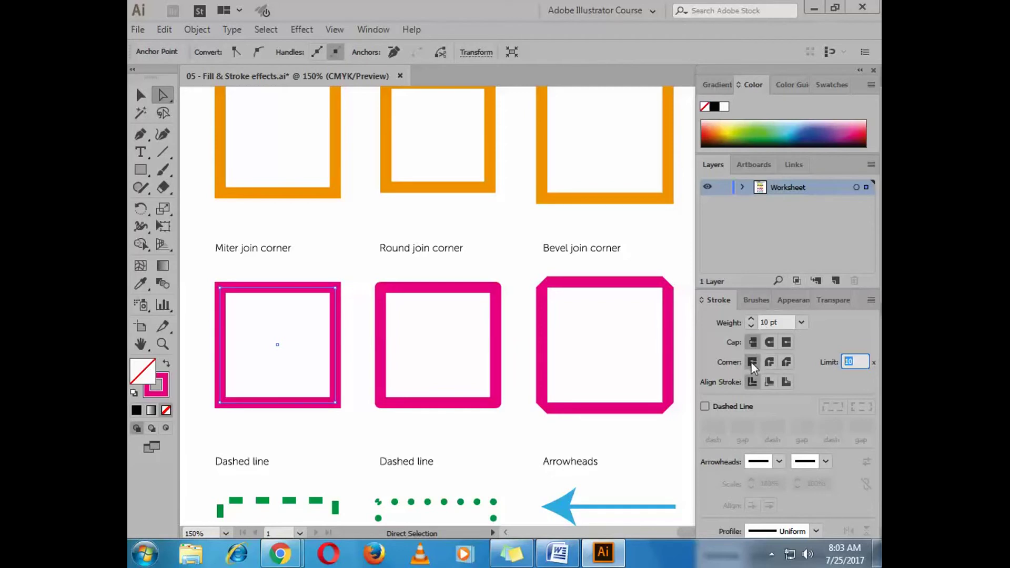
text(20)
key(Return)
drag(861, 360, 824, 351)
text(50)
key(Return)
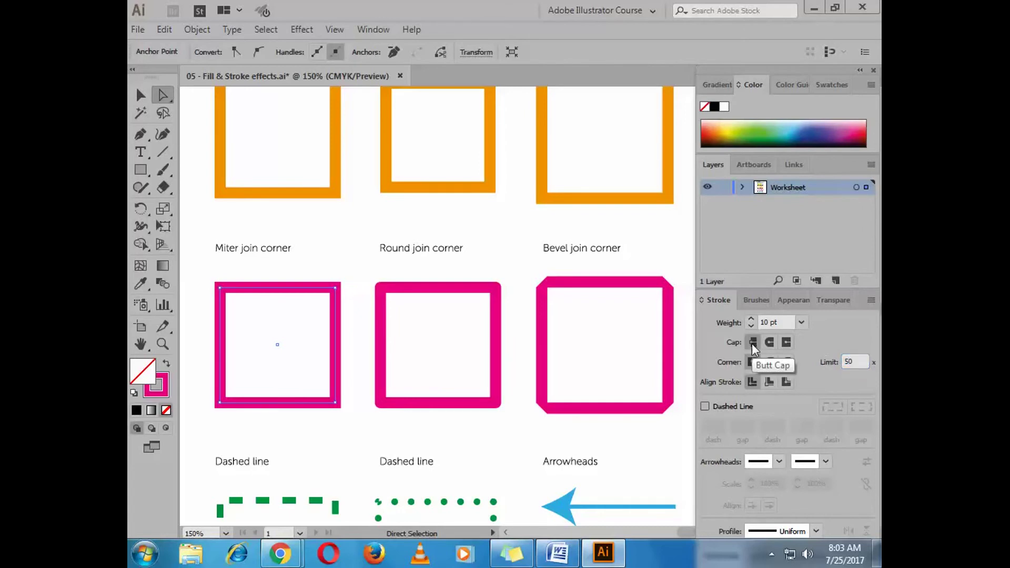
key(ctrl+z)
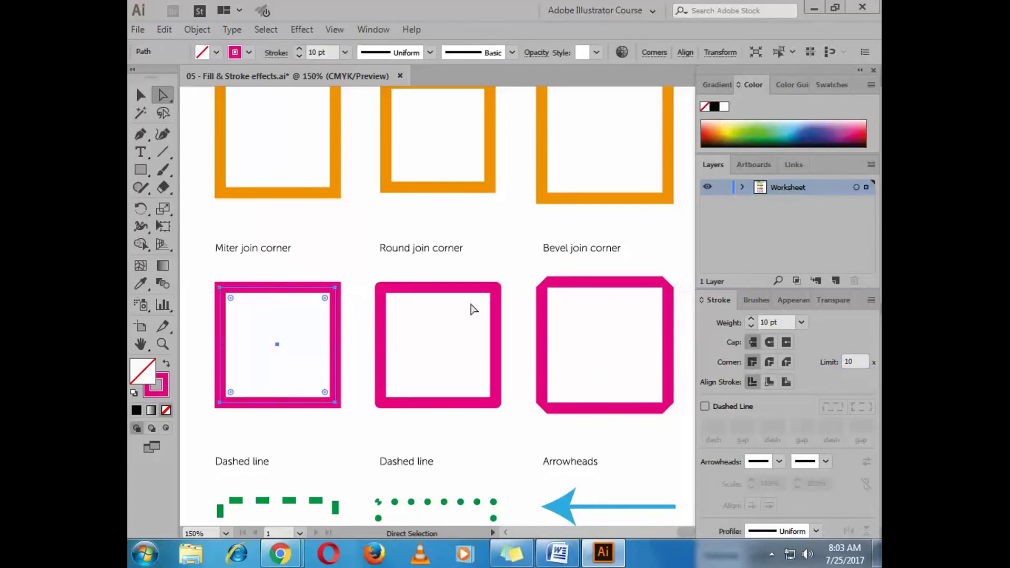
Change the corners of the "Miter join corner" square to round join and finally to bevel join
click(137, 94)
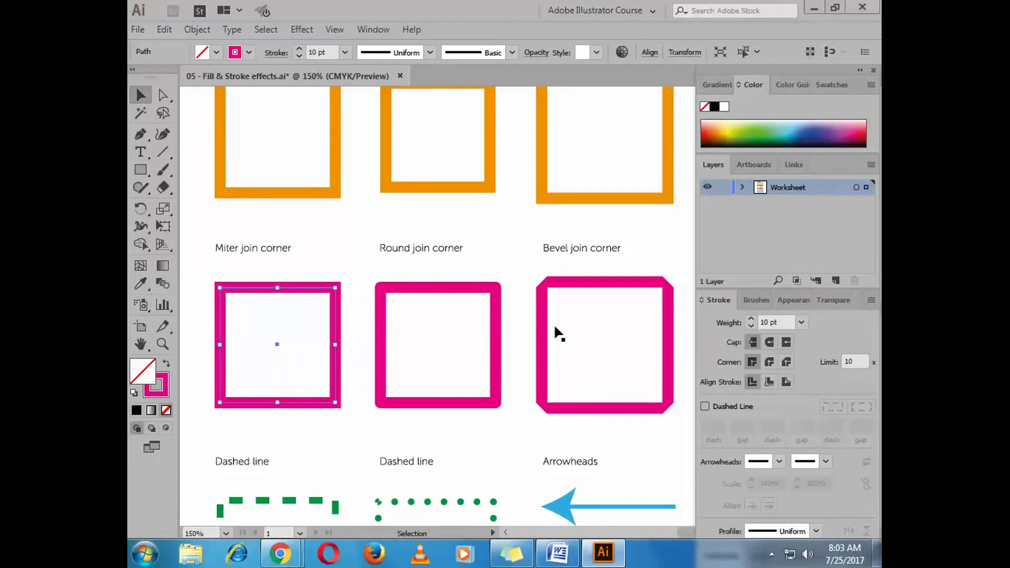
click(767, 363)
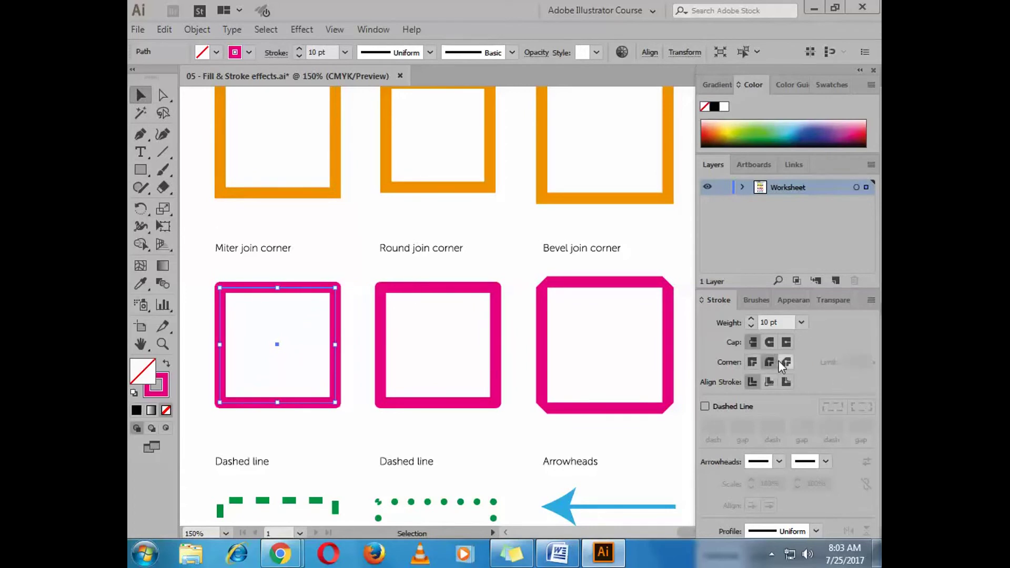
click(786, 364)
Change the "Round join corner" square to a miter join and deselect it
click(388, 291)
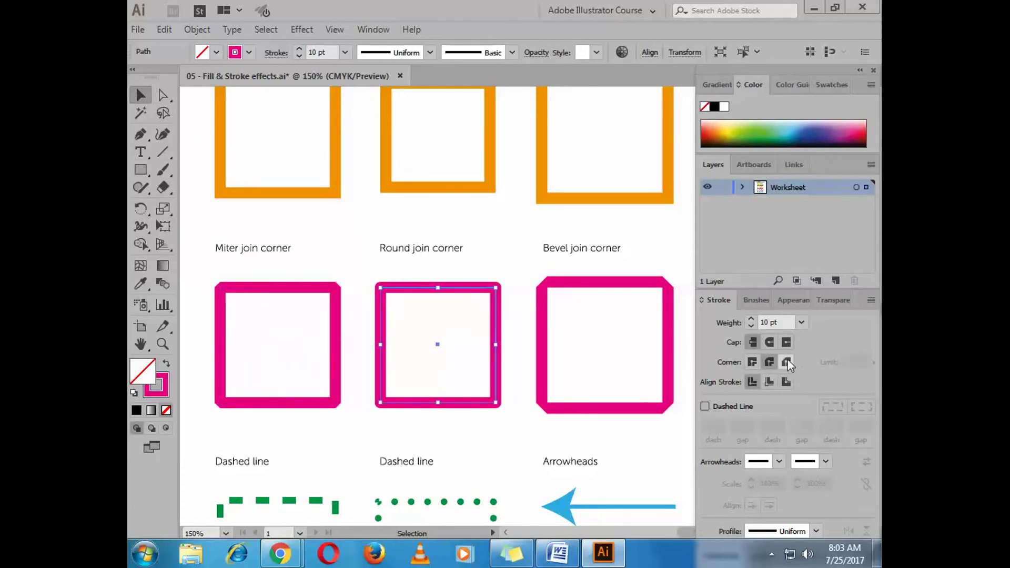
click(751, 362)
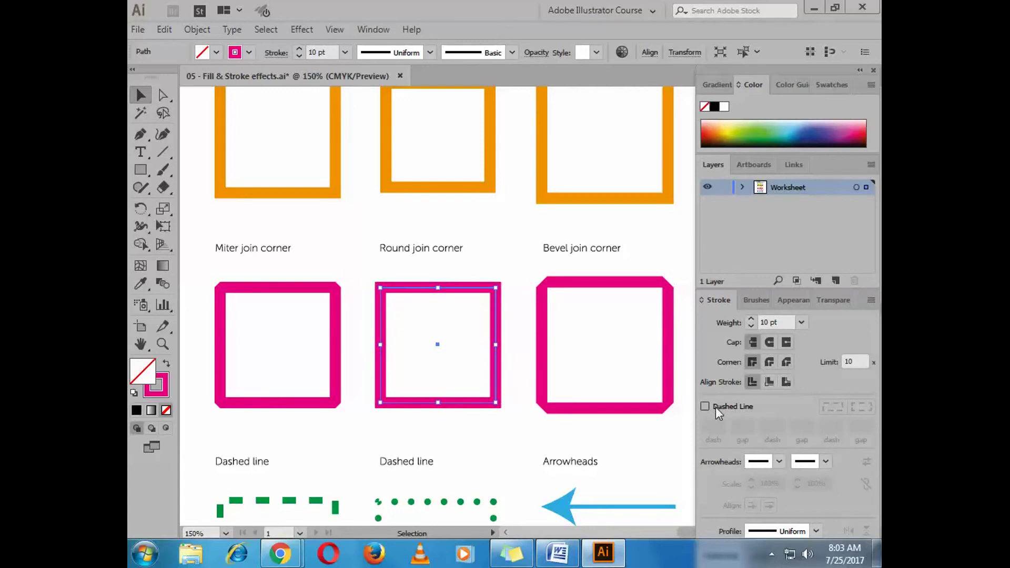
click(315, 241)
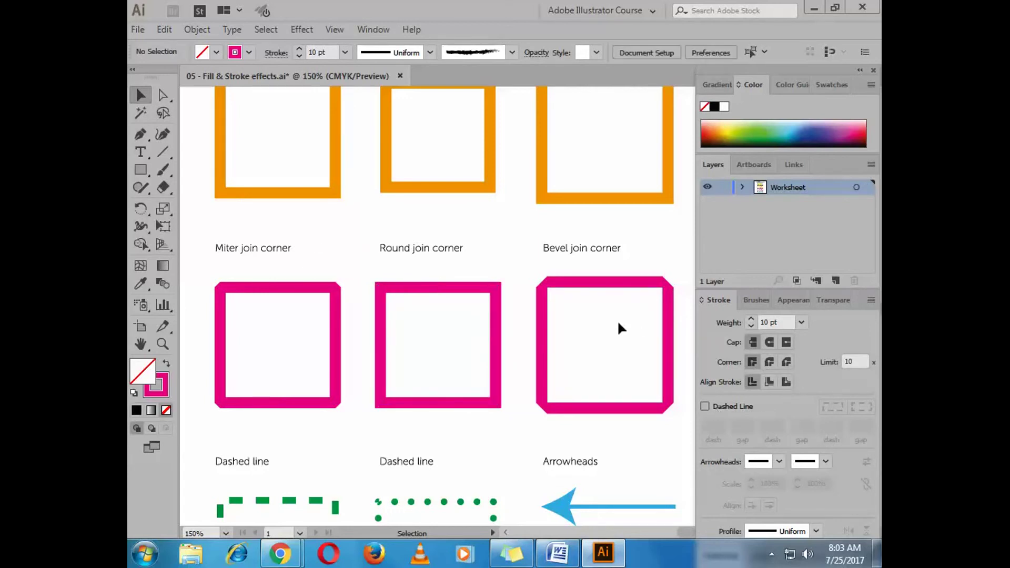
Select the "Bevel join corner" and "Round join corner" squares in turn to compare their paths and corner settings
click(619, 289)
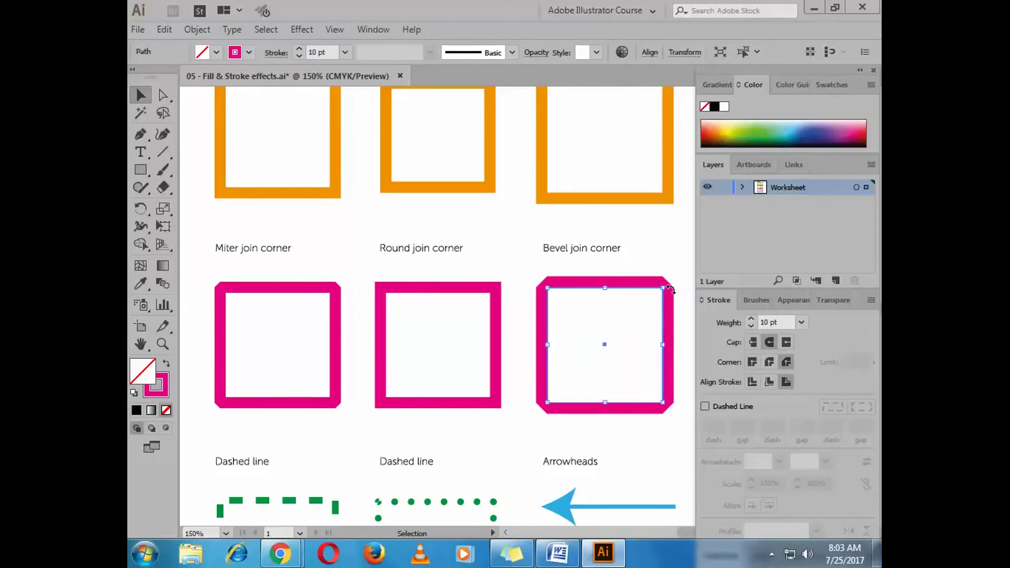
click(479, 300)
click(436, 289)
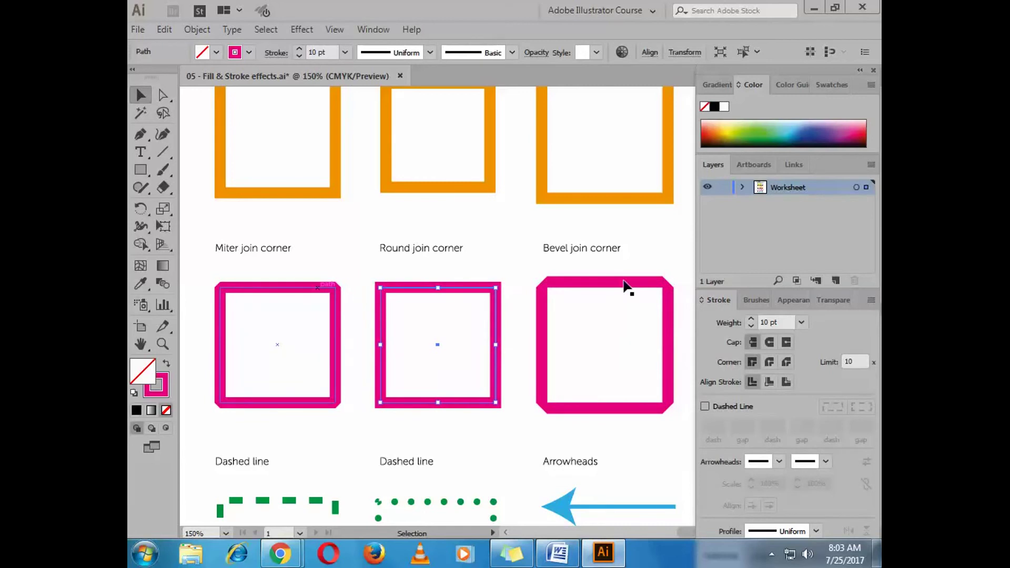
click(662, 286)
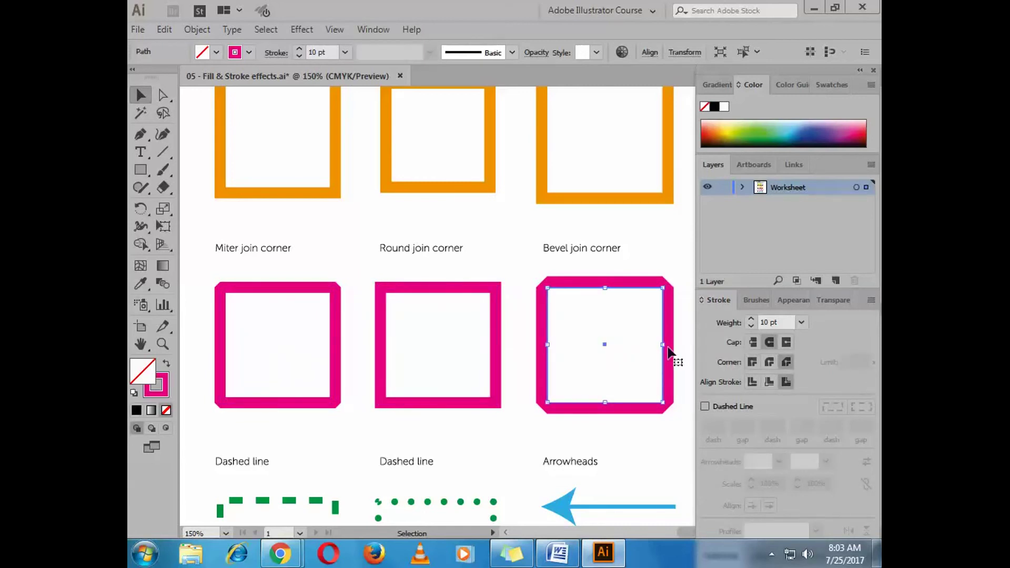
Try reshaping the "Bevel join corner" square from its upper-right corner with the Direct Selection and Selection tools, undoing each attempt
click(163, 94)
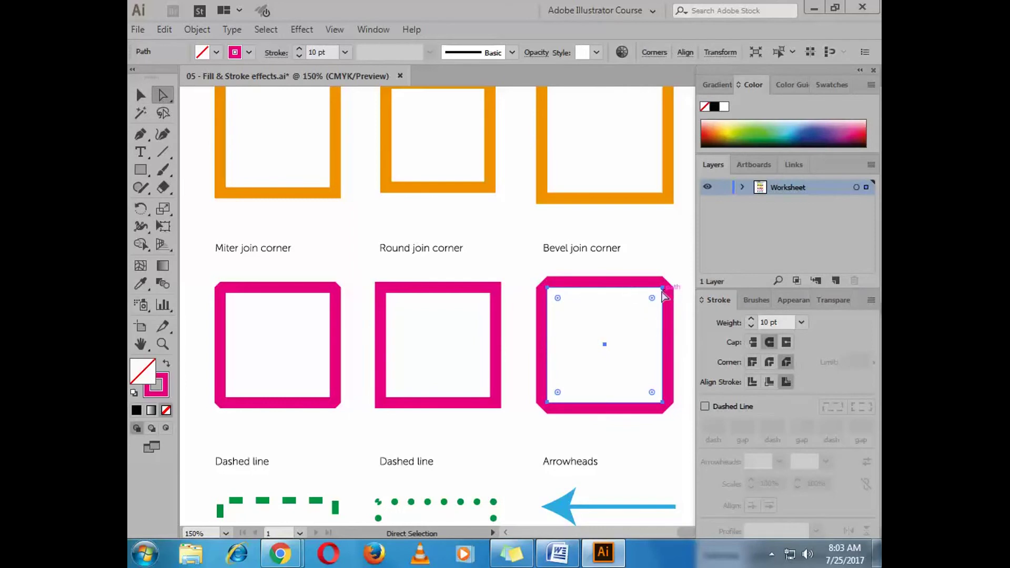
drag(667, 285, 644, 299)
key(ctrl+z)
shift+click(663, 288)
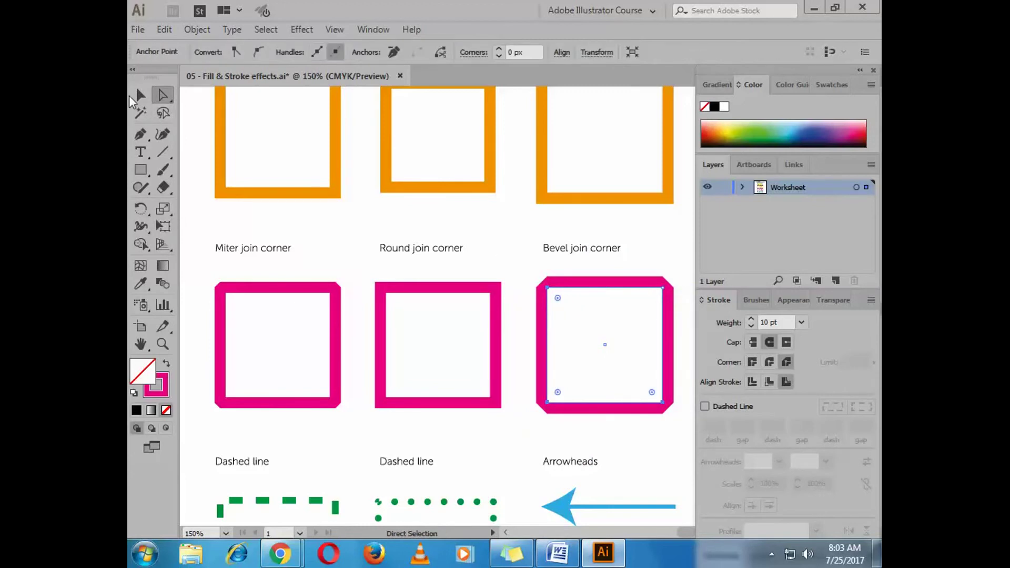
click(136, 100)
drag(662, 288, 649, 305)
key(ctrl+z)
Compare the Dashed Line stroke settings of the first "Dashed line" square with those of the pink square above it
scroll(508, 416, down, 4)
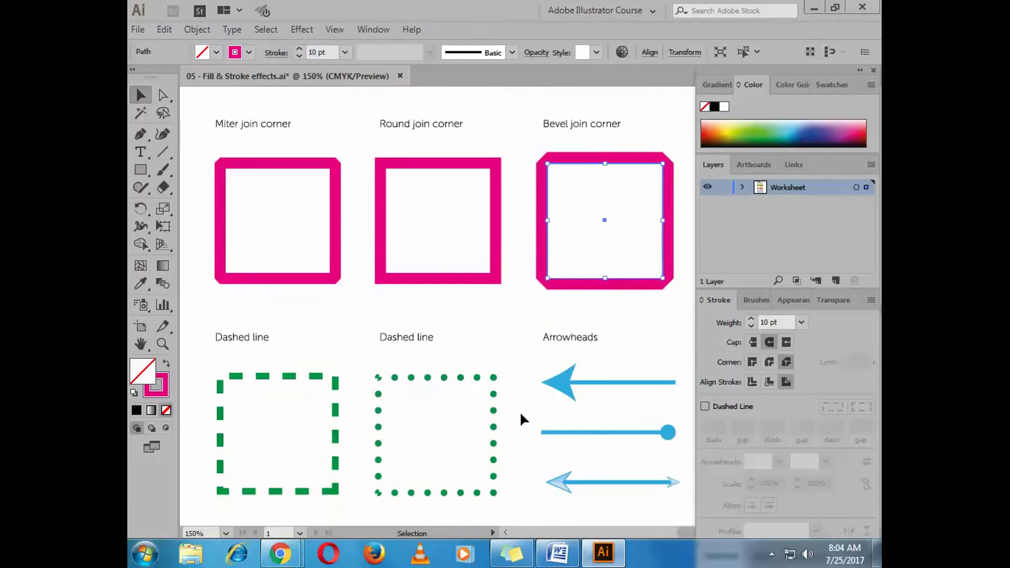
scroll(510, 412, up, 1)
key(h)
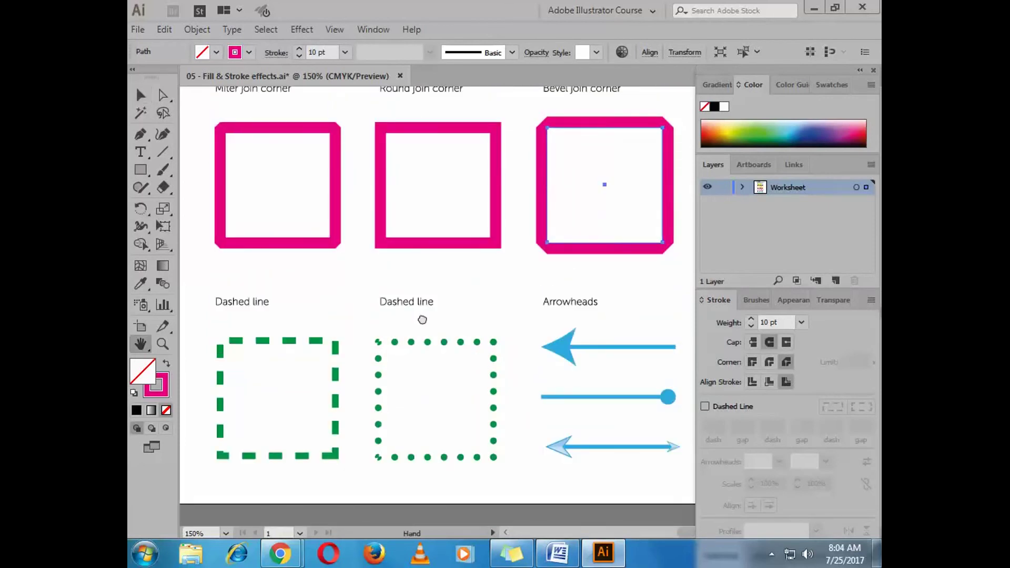
drag(421, 319, 424, 297)
drag(563, 325, 542, 303)
click(140, 96)
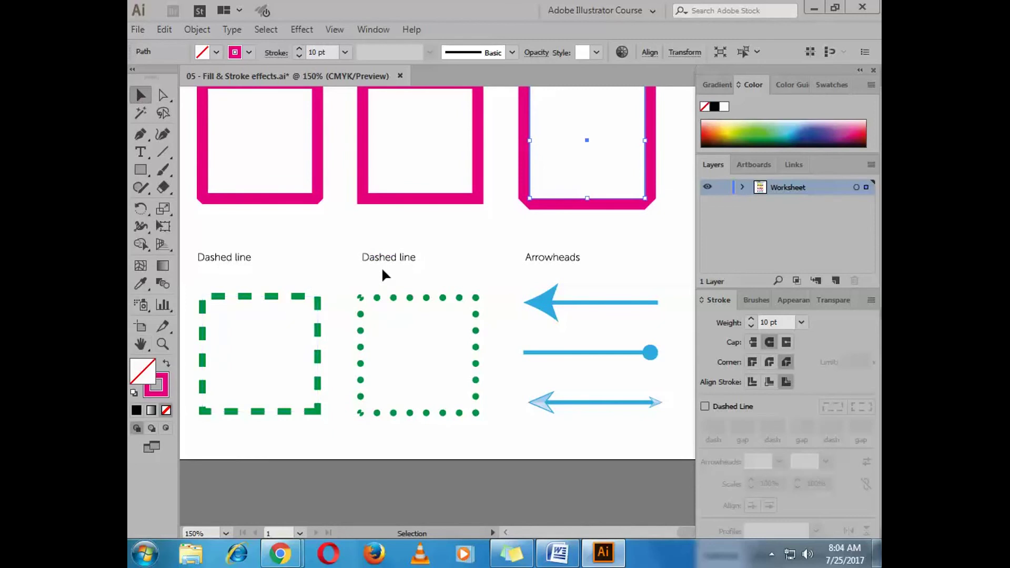
click(244, 302)
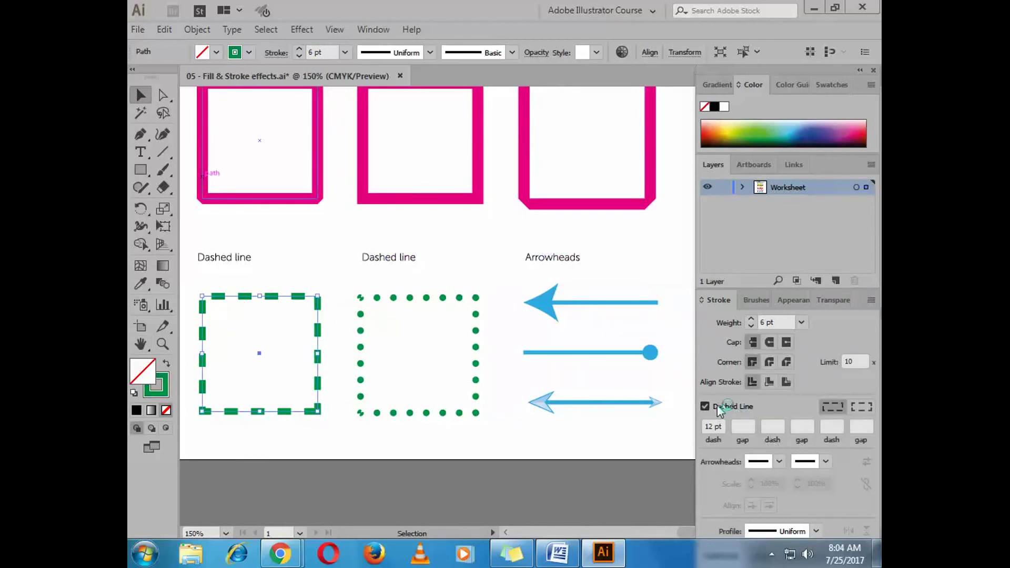
click(316, 195)
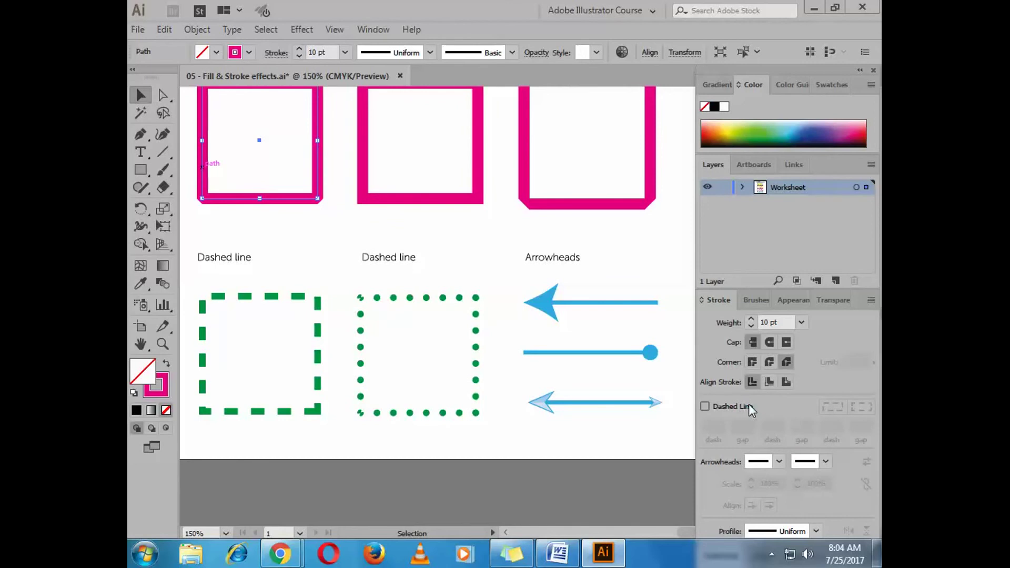
click(292, 296)
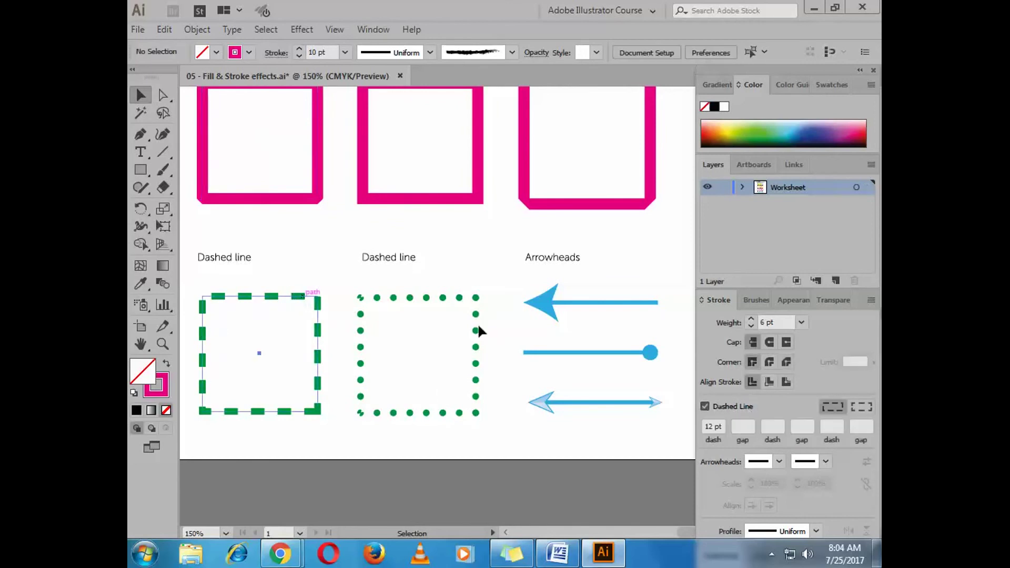
Try aligning the first green square's dashes to its corners, then go back to preserving exact dash and gap lengths
click(715, 425)
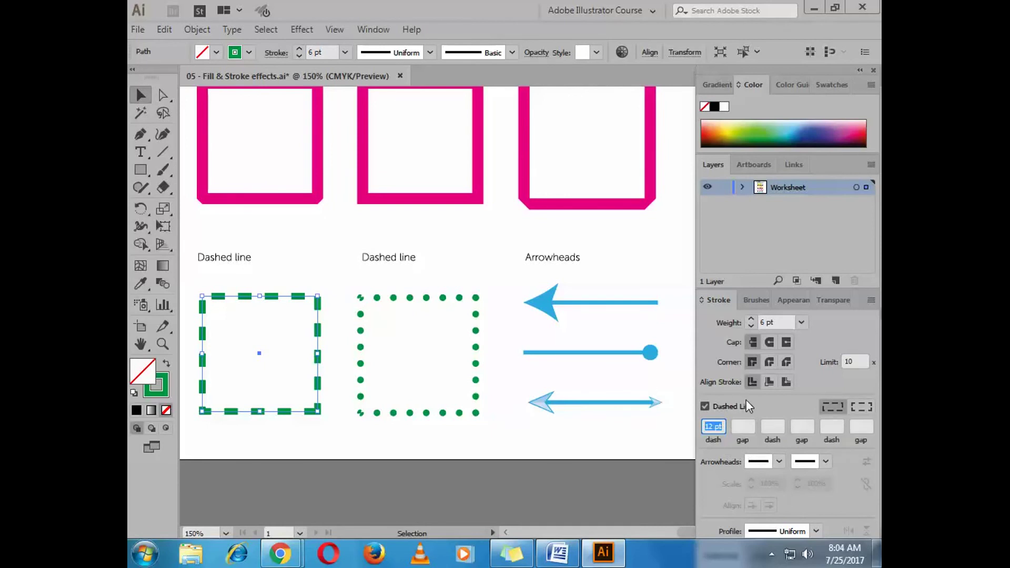
click(862, 409)
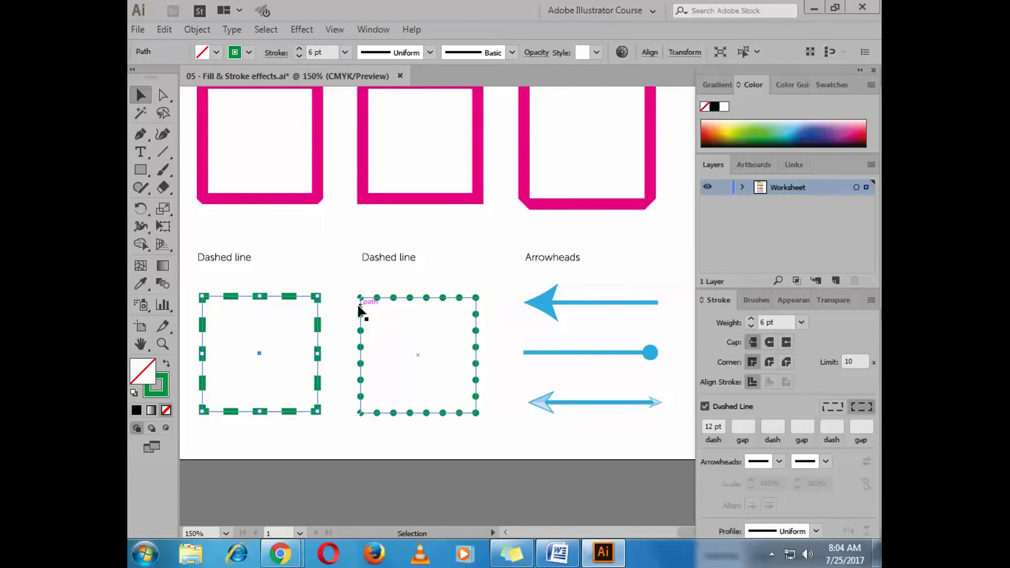
click(836, 407)
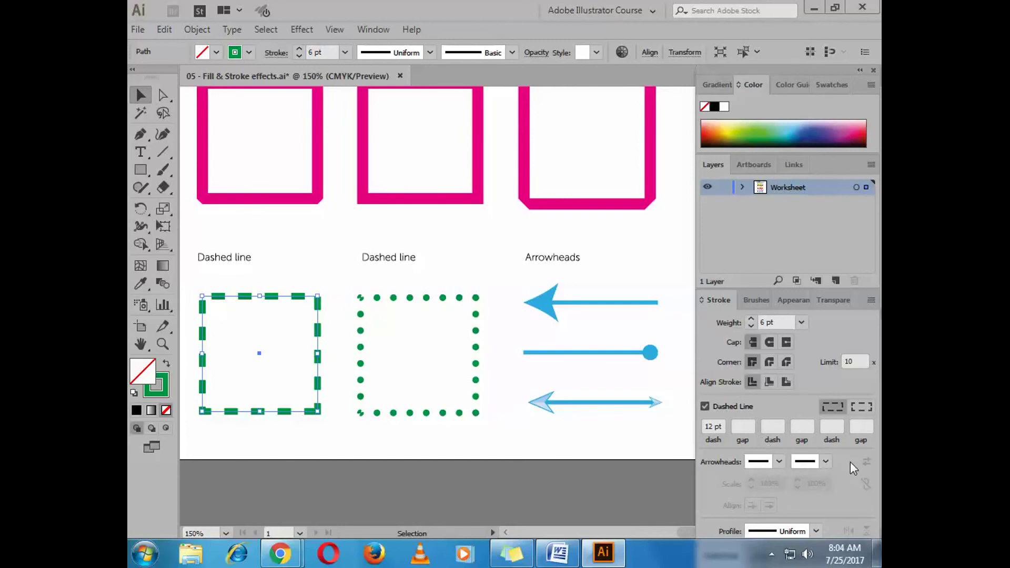
Set the first green square's dash to 15 pt and its gap to 5 pt
drag(694, 425, 652, 424)
text(15)
key(Return)
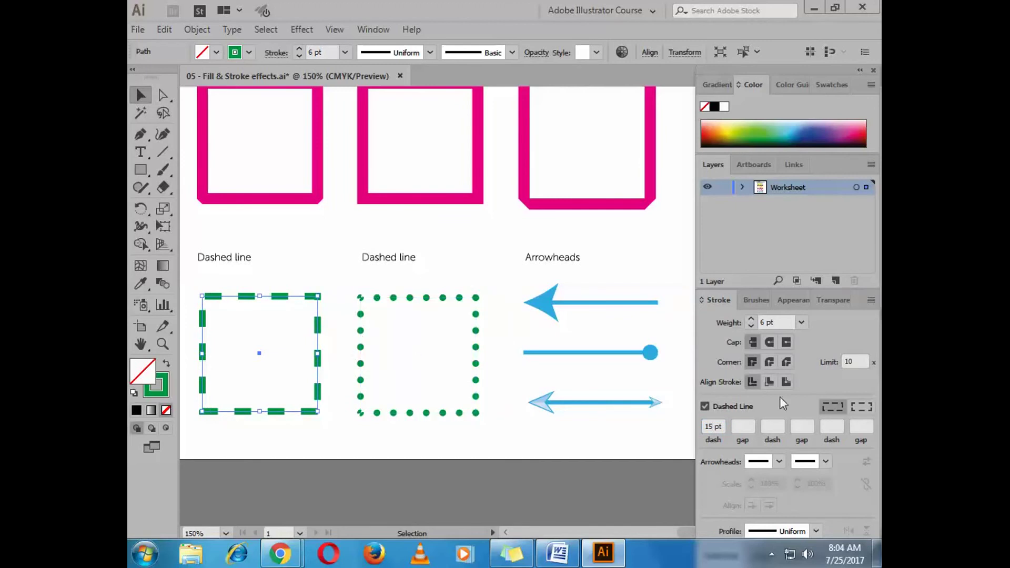
click(743, 426)
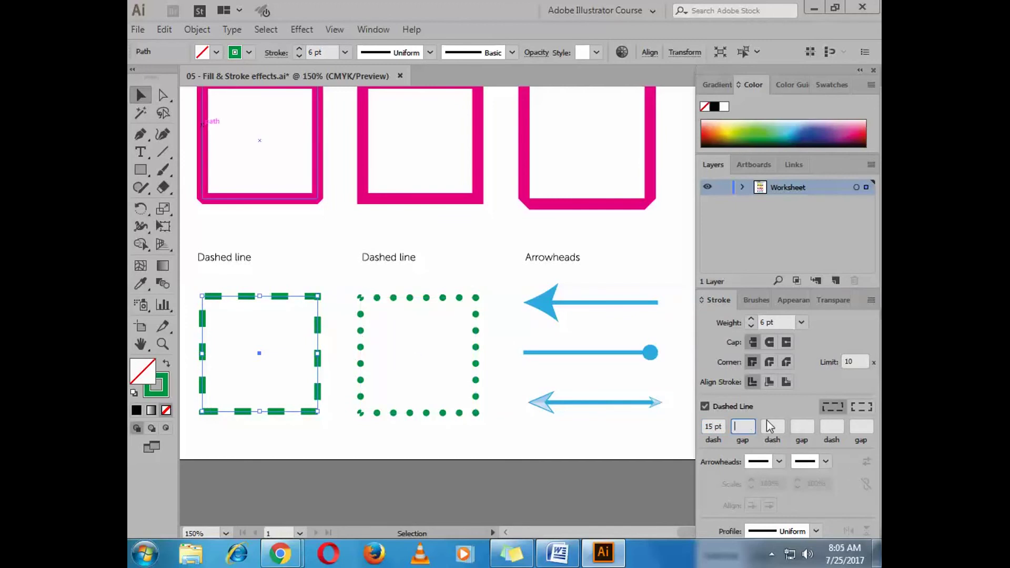
text(5)
key(Return)
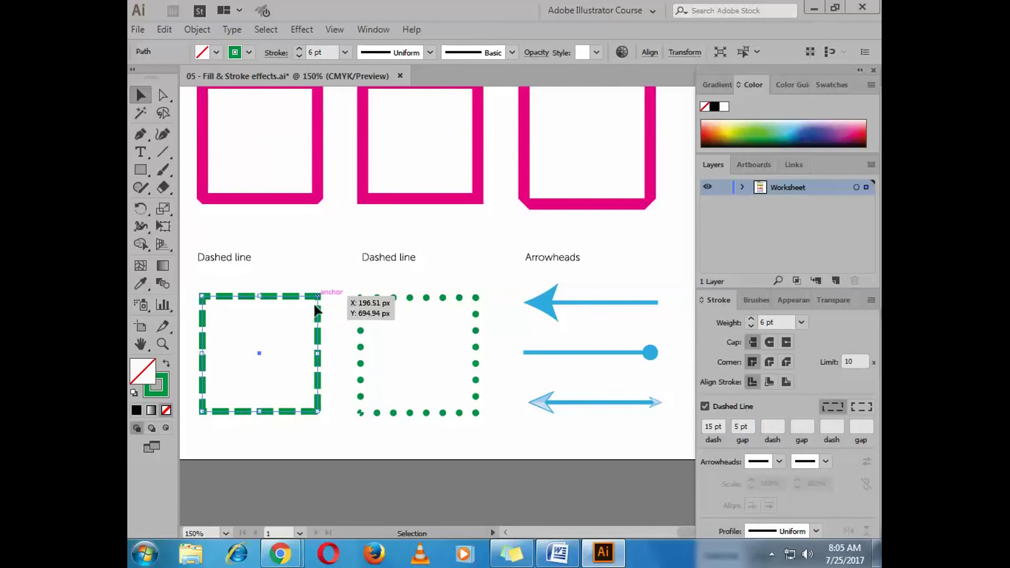
Try a 20 pt gap between the dashes of the first green square
click(747, 424)
drag(717, 422, 693, 421)
text(20)
key(Return)
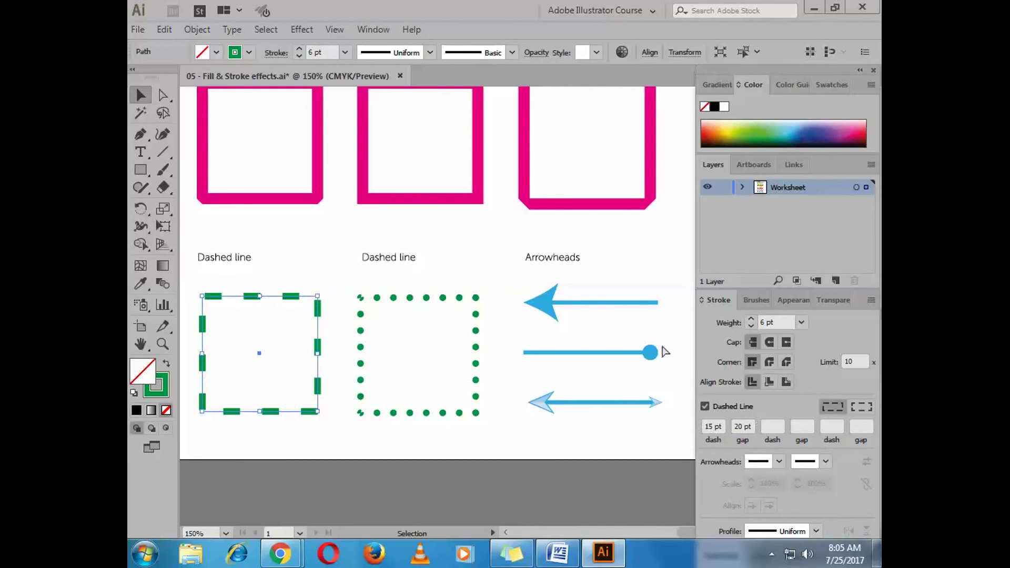
Select the dotted and dashed green squares in turn to compare their cap, corner, dash and gap settings
click(440, 298)
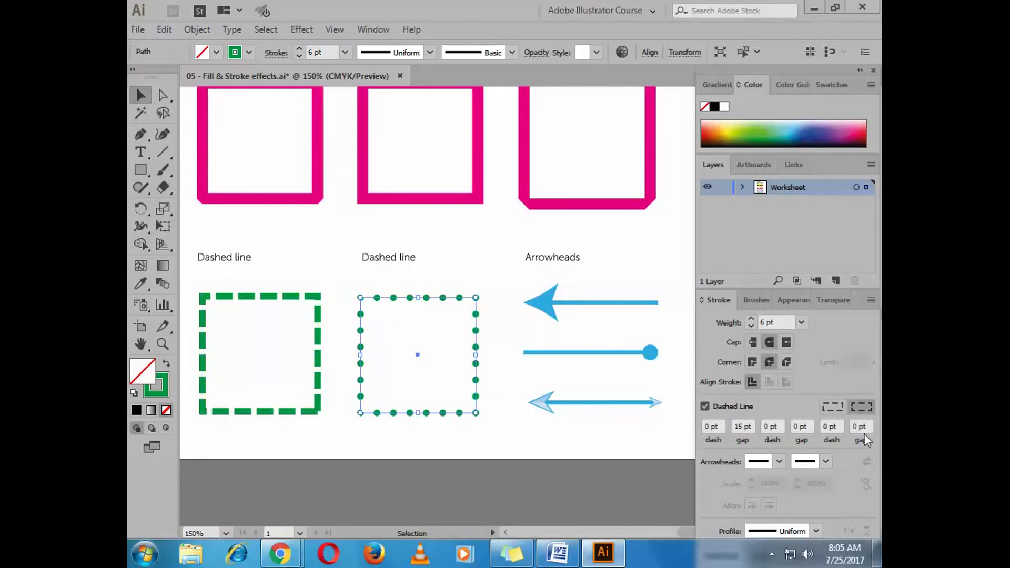
click(305, 302)
click(419, 298)
click(308, 292)
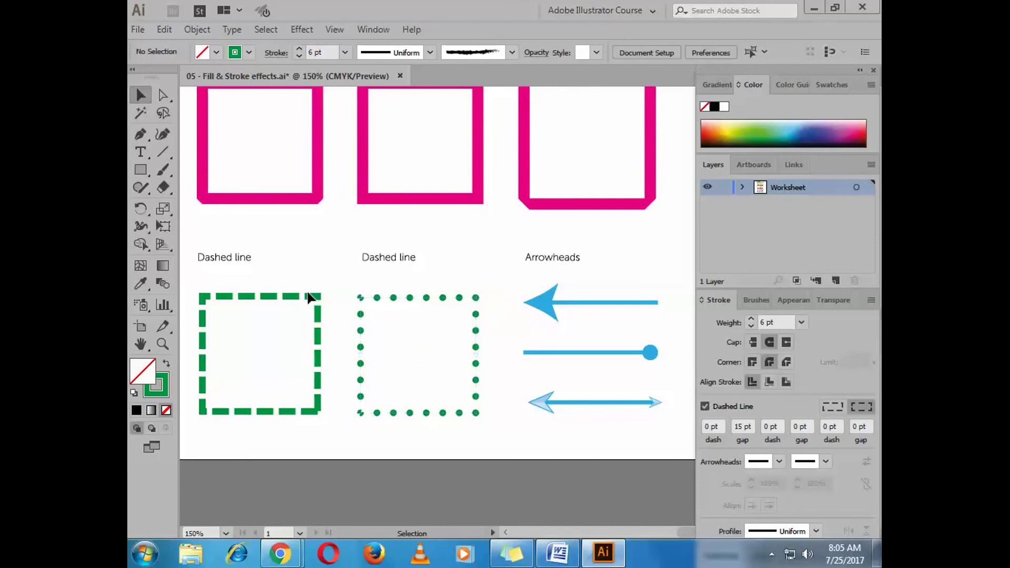
click(376, 299)
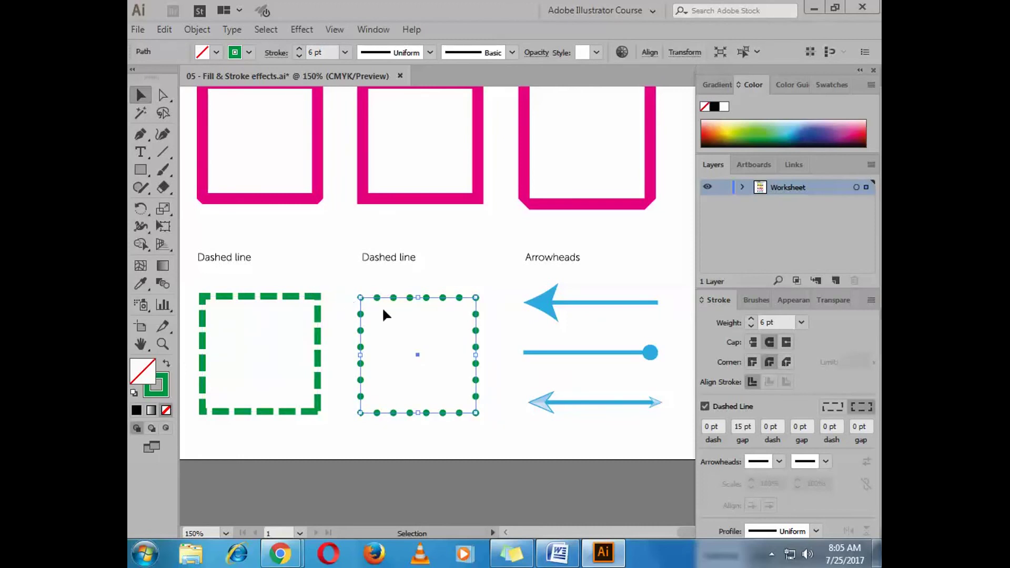
click(306, 289)
click(771, 554)
click(756, 474)
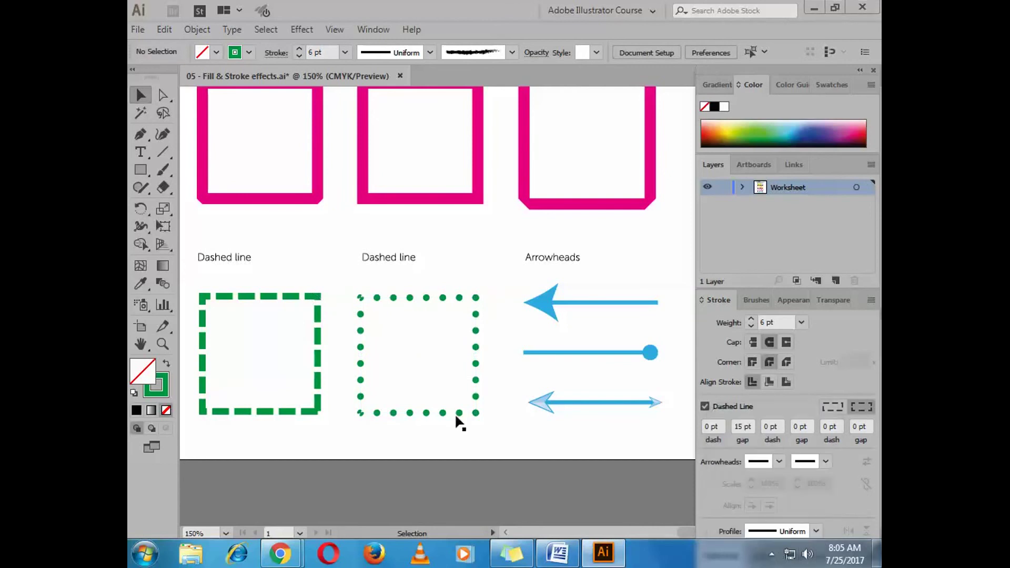
click(416, 297)
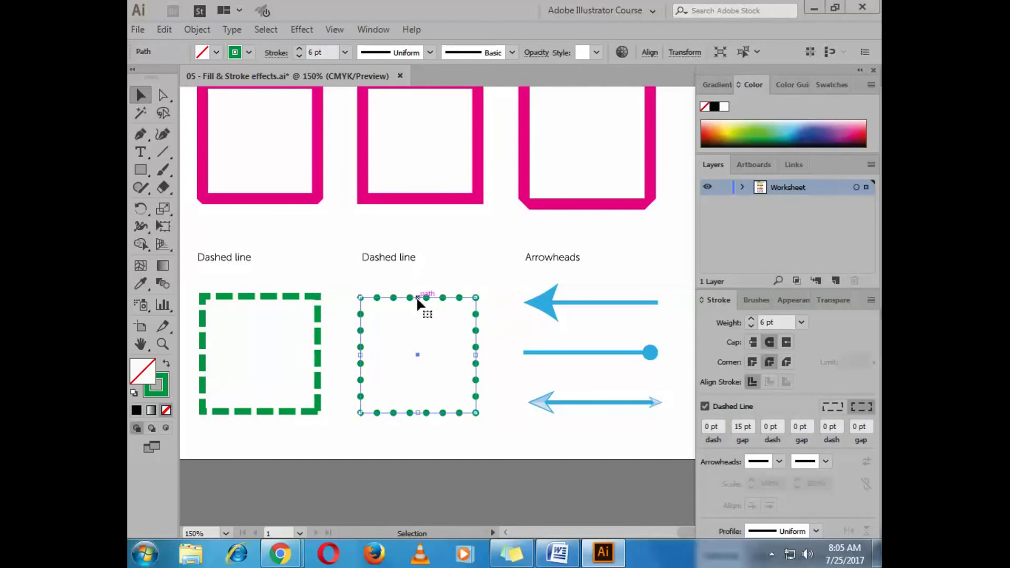
click(318, 327)
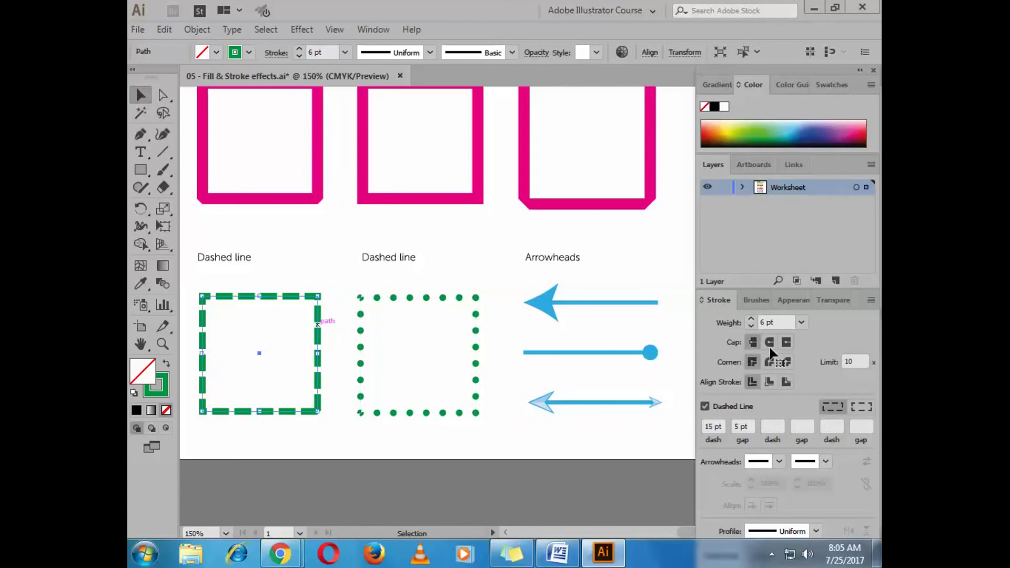
click(417, 299)
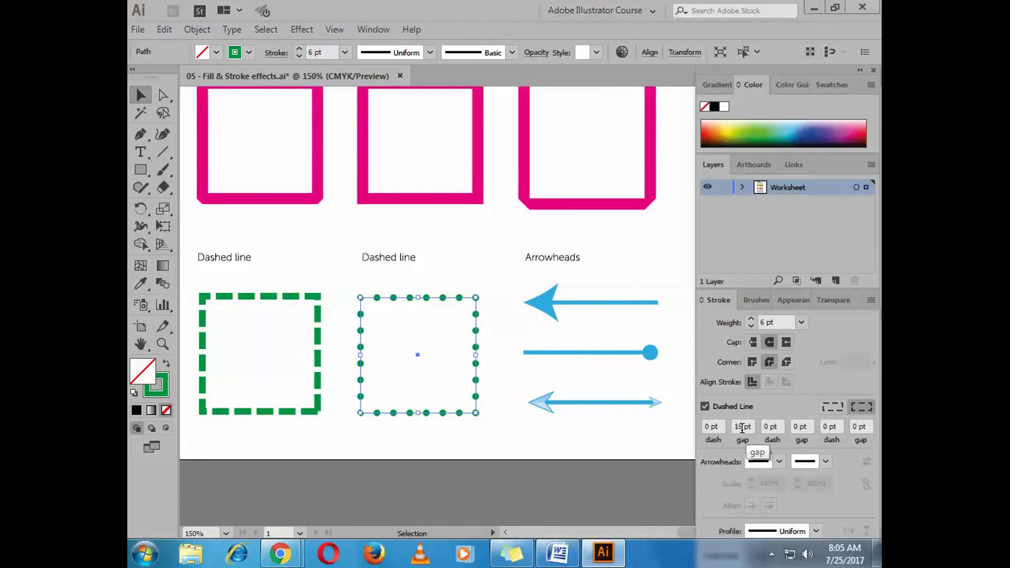
Align the first green square's dashes to its corners and set a 0 pt dash with a 15 pt gap
click(318, 304)
click(861, 407)
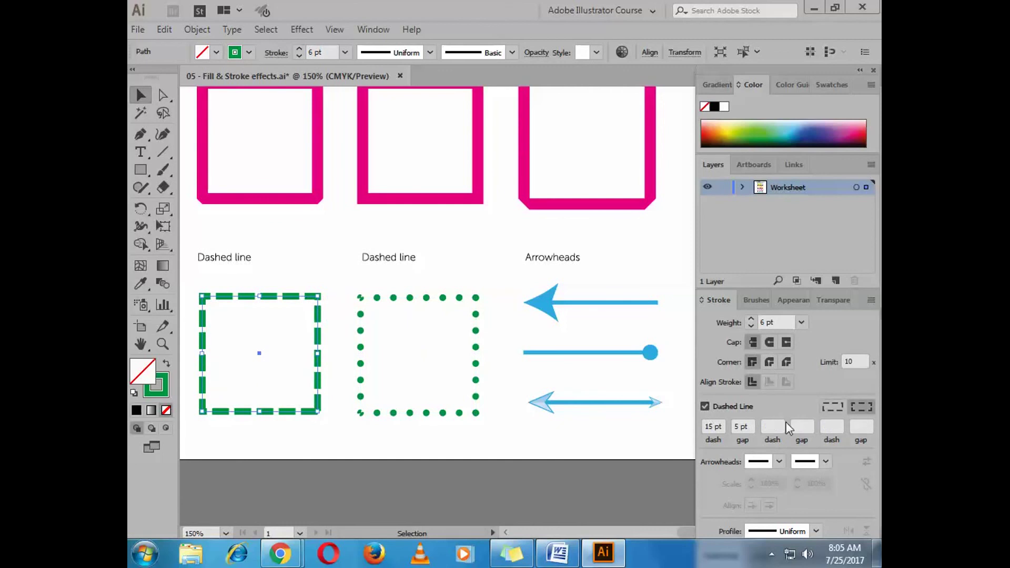
click(719, 427)
text(0)
key(Return)
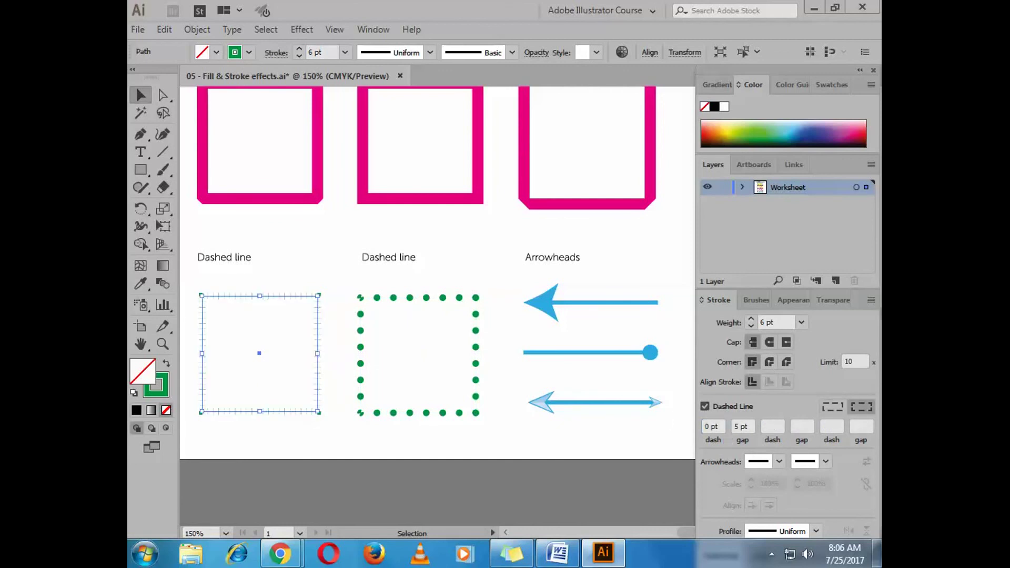
click(739, 427)
text(15)
key(Return)
Try a round join and a projecting cap on the first green square, settle on the round cap, and deselect it
click(769, 362)
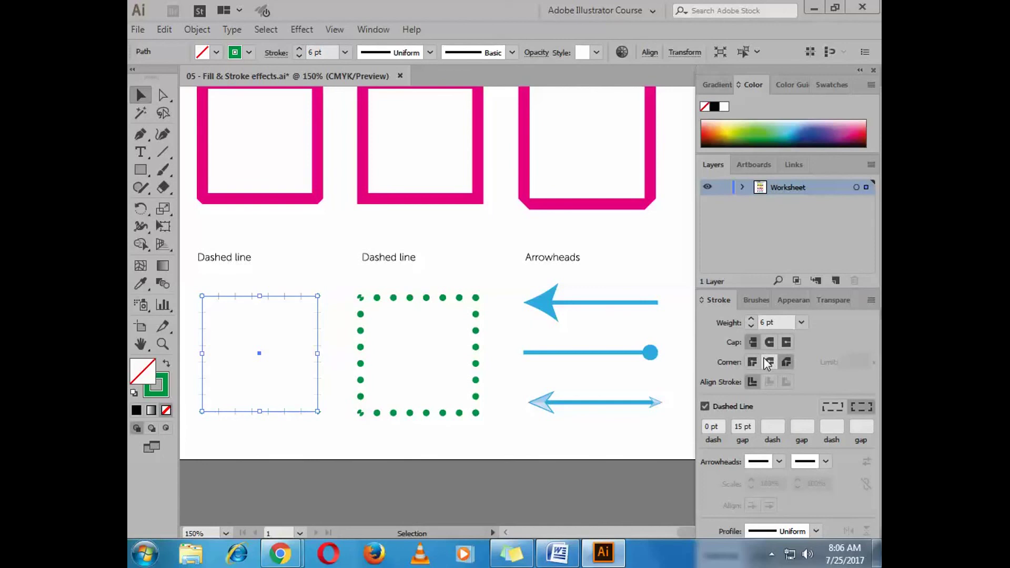
click(769, 342)
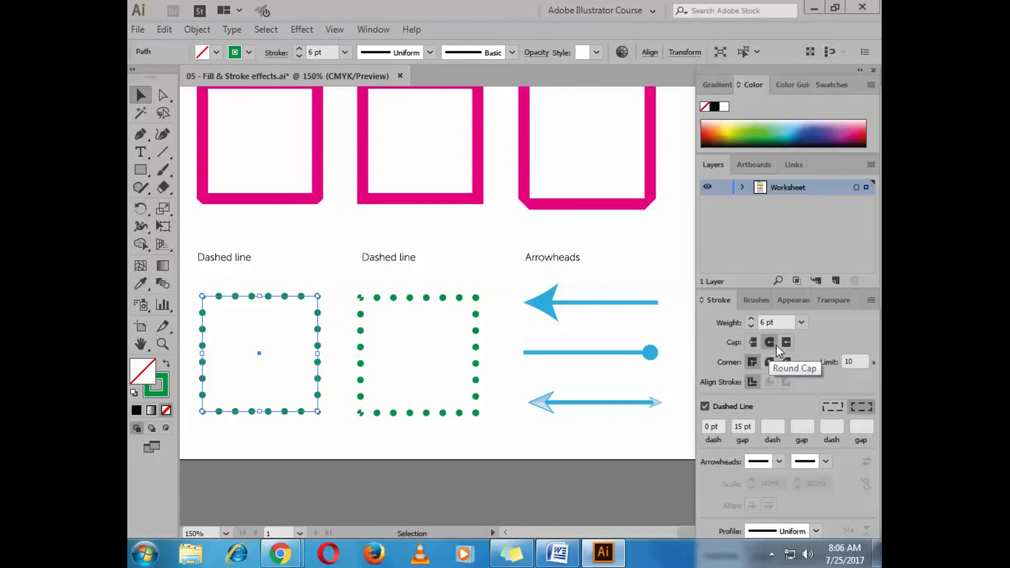
click(789, 343)
click(769, 342)
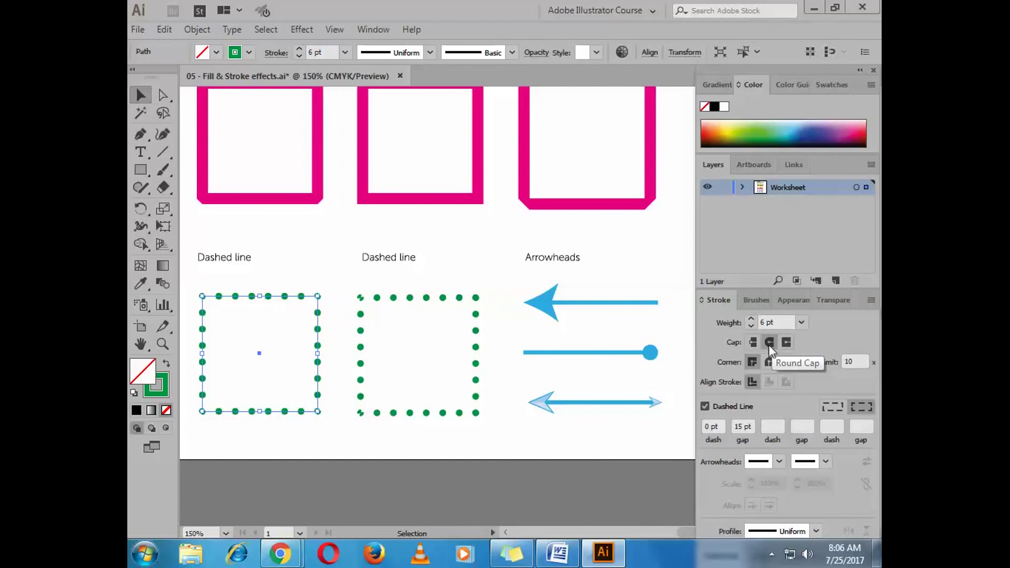
click(262, 317)
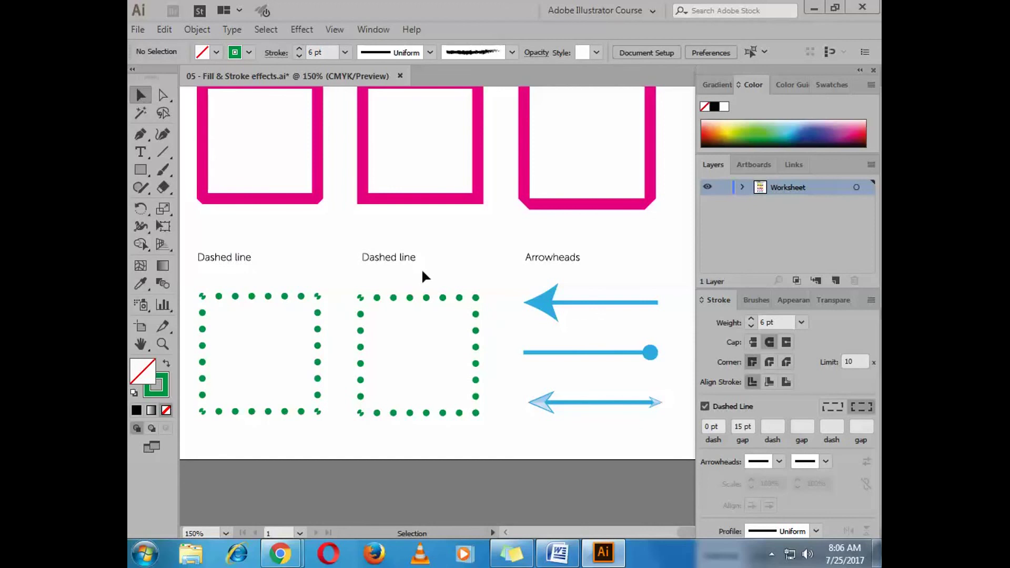
Change the top blue arrow's start arrowhead, trying a swept-back solid style before choosing an open V-shaped one
click(546, 308)
click(162, 95)
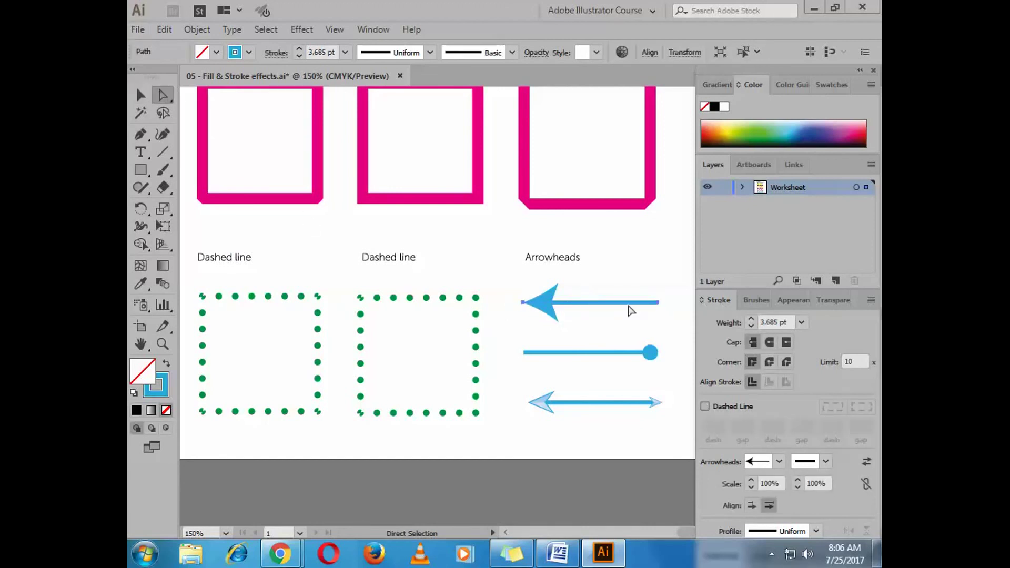
click(771, 553)
click(761, 480)
click(784, 460)
click(783, 459)
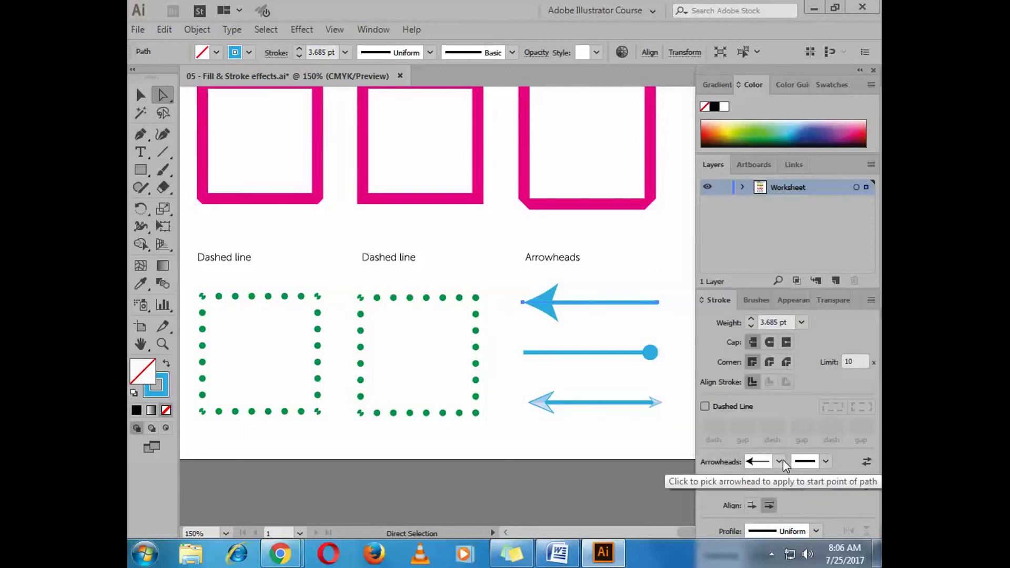
click(781, 459)
click(724, 324)
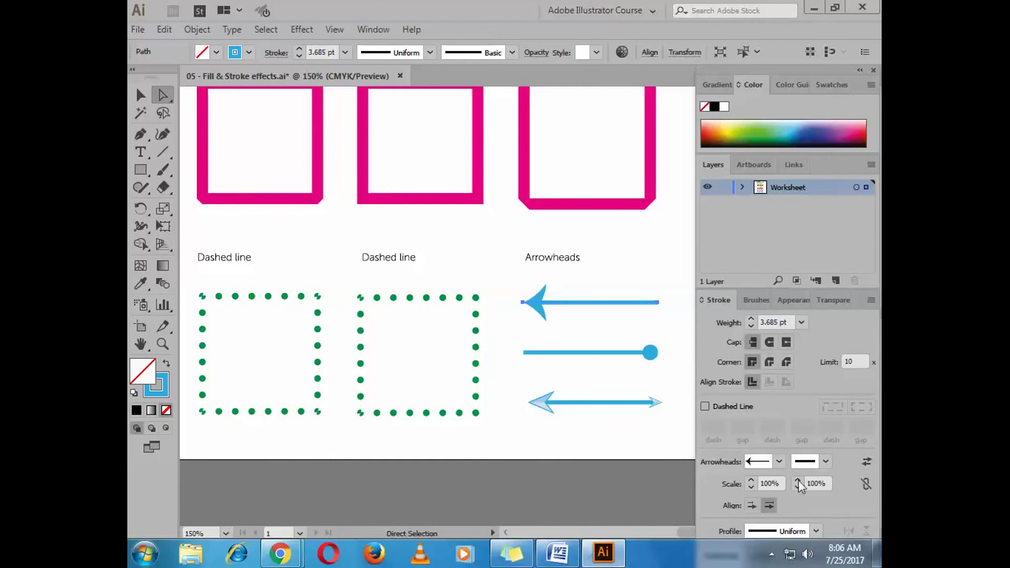
click(781, 458)
click(755, 436)
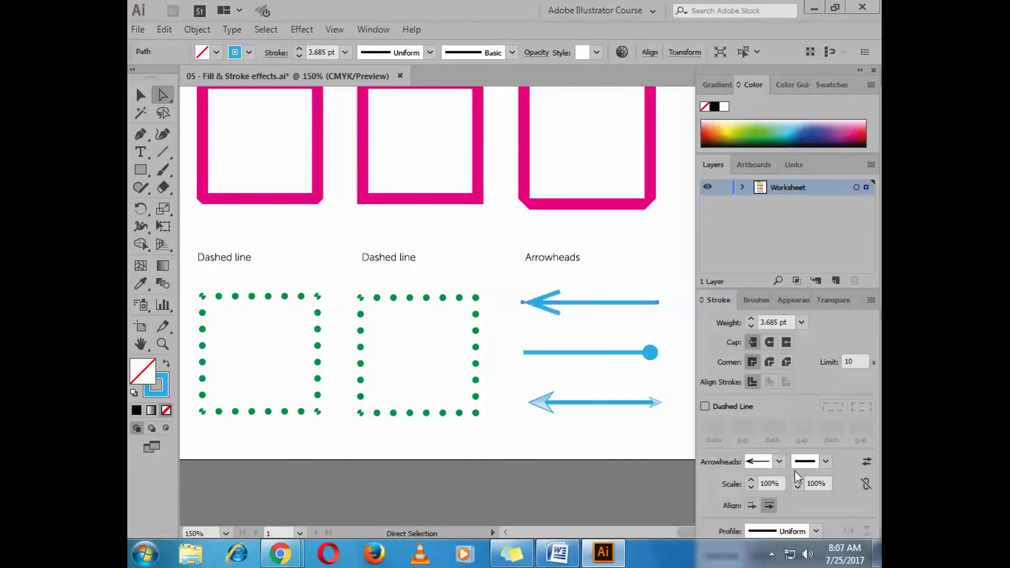
Try adding a solid end arrowhead to the top arrow, then swapping its start and end arrowheads, undoing each change
click(825, 461)
click(757, 319)
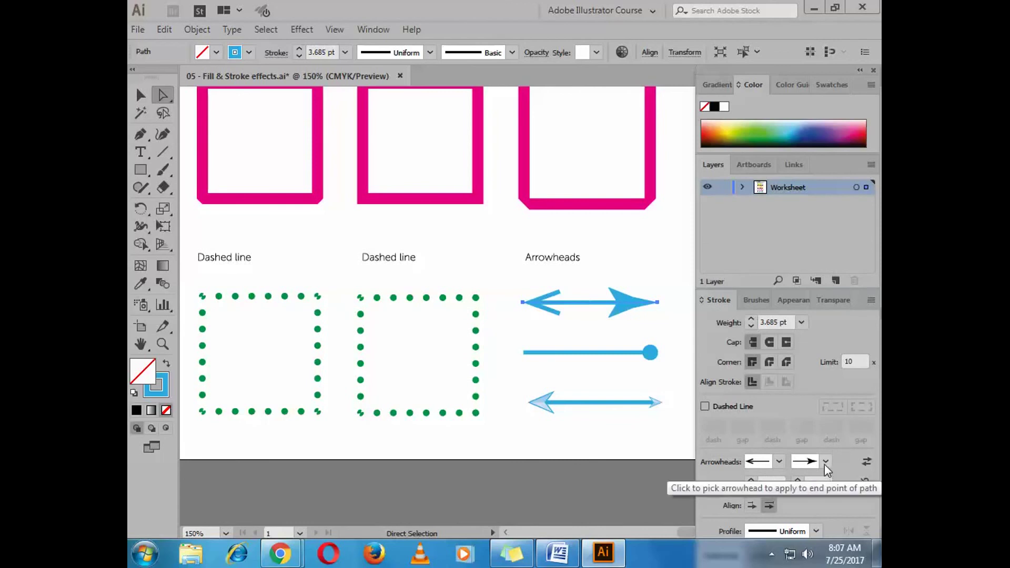
key(ctrl+z)
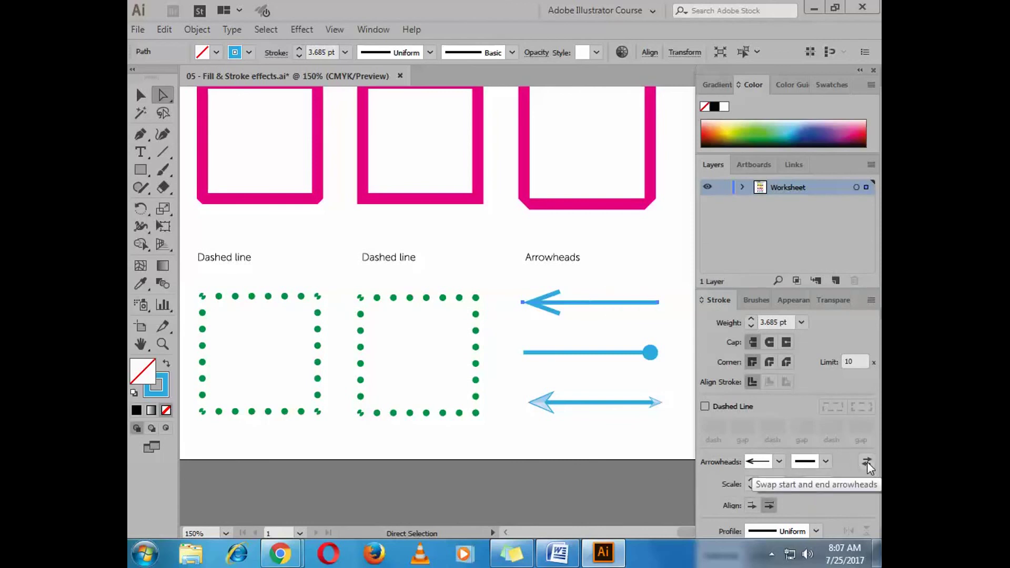
click(865, 462)
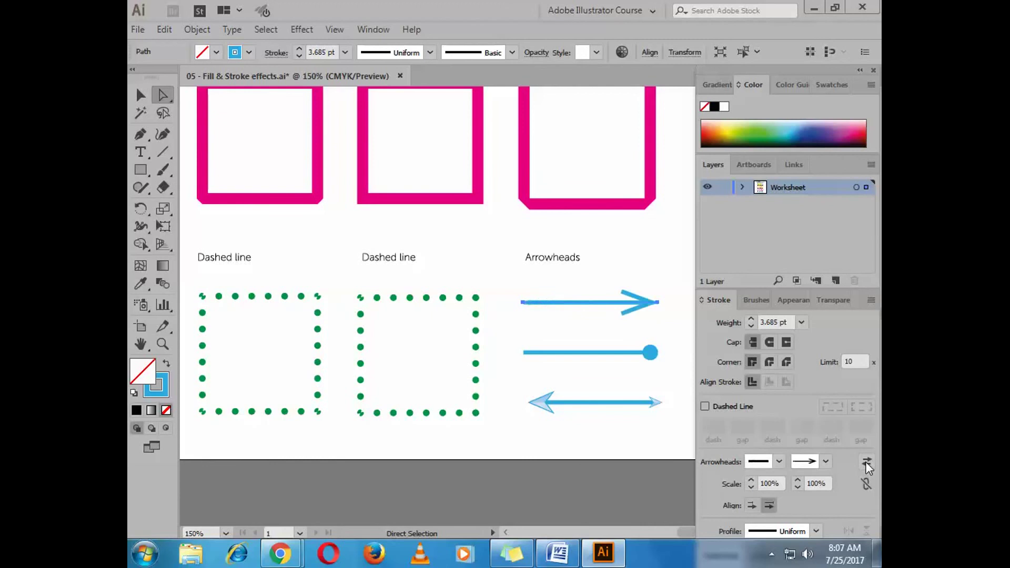
key(ctrl+z)
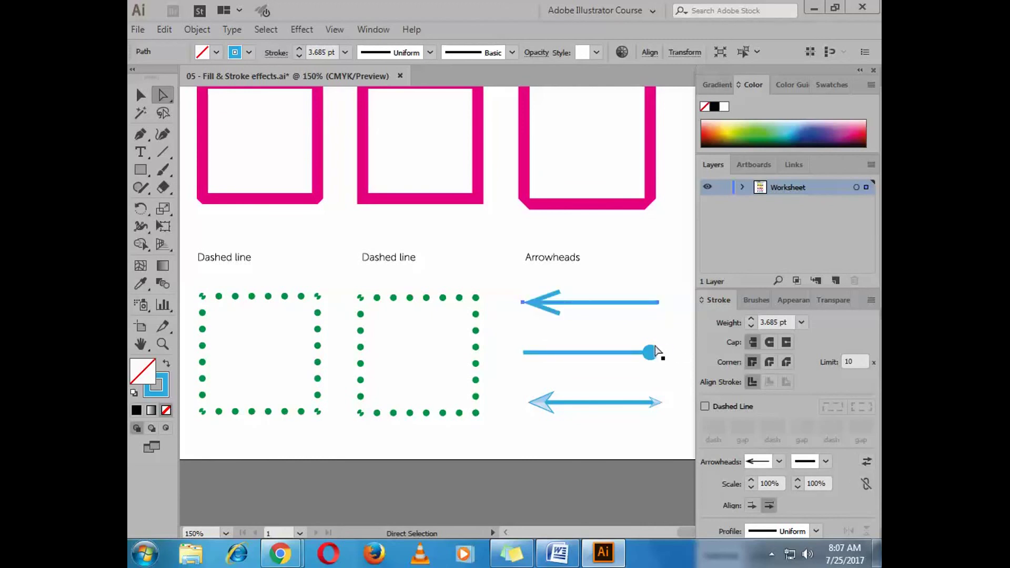
Examine the arrowhead styles and scale settings of the middle and bottom blue arrows
click(658, 353)
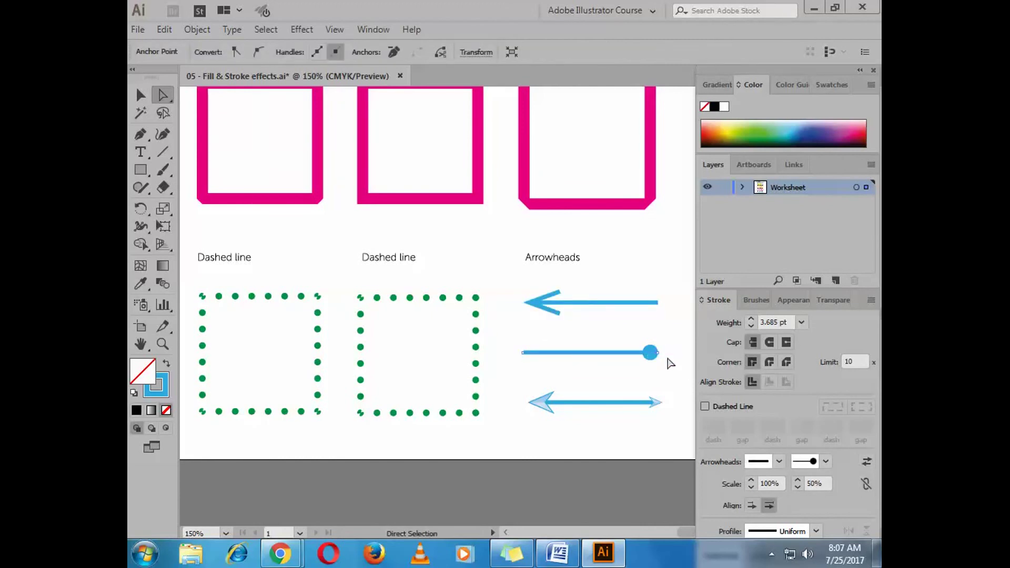
click(779, 460)
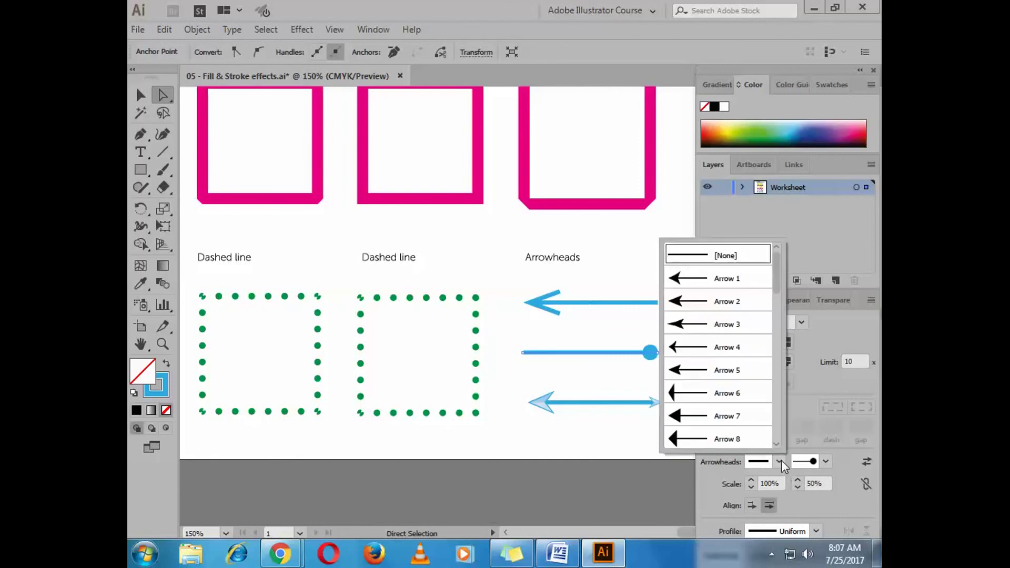
click(826, 462)
click(826, 462)
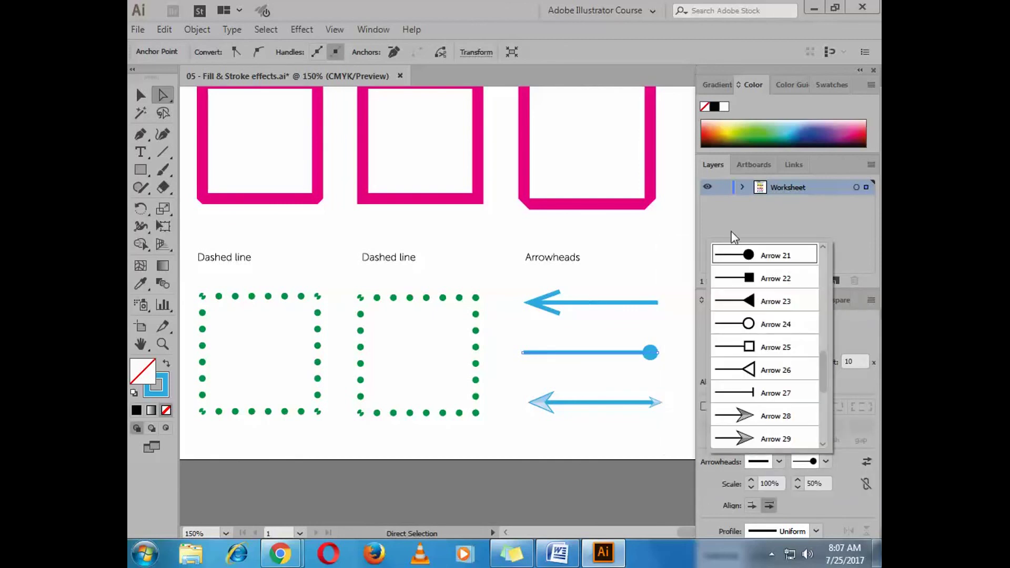
click(824, 464)
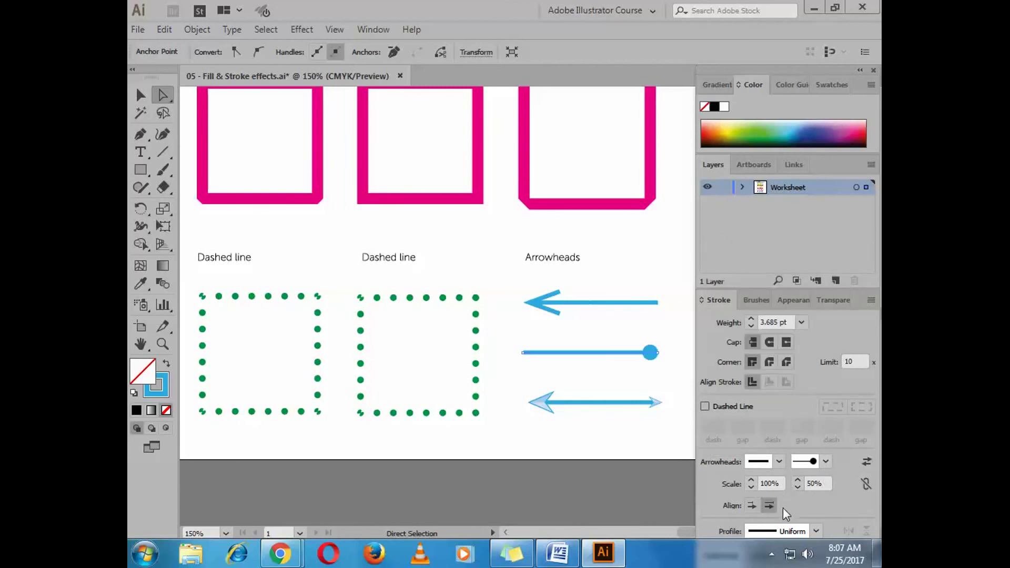
click(661, 403)
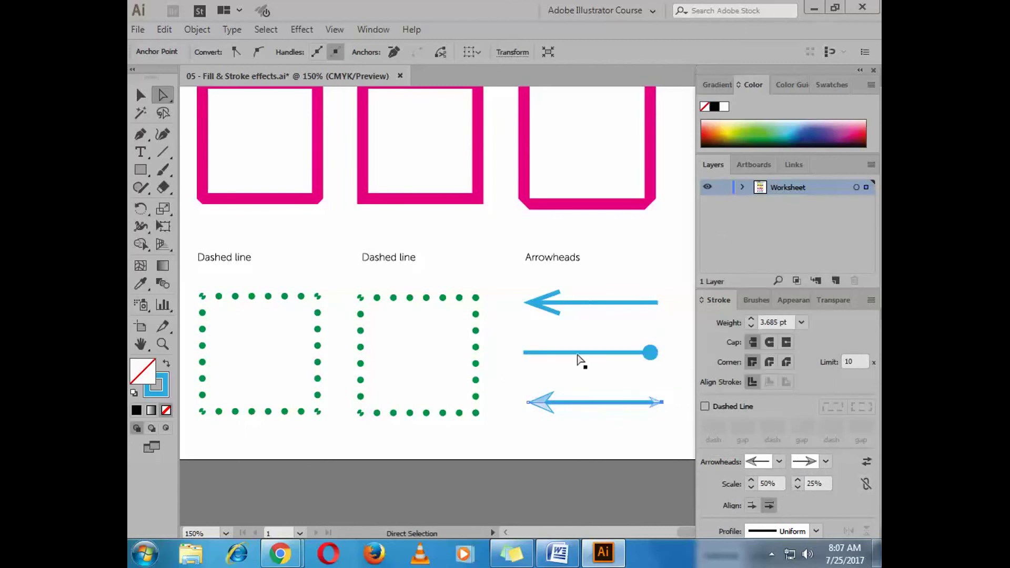
Add a solid swept-back end arrowhead to the top blue arrow
click(591, 304)
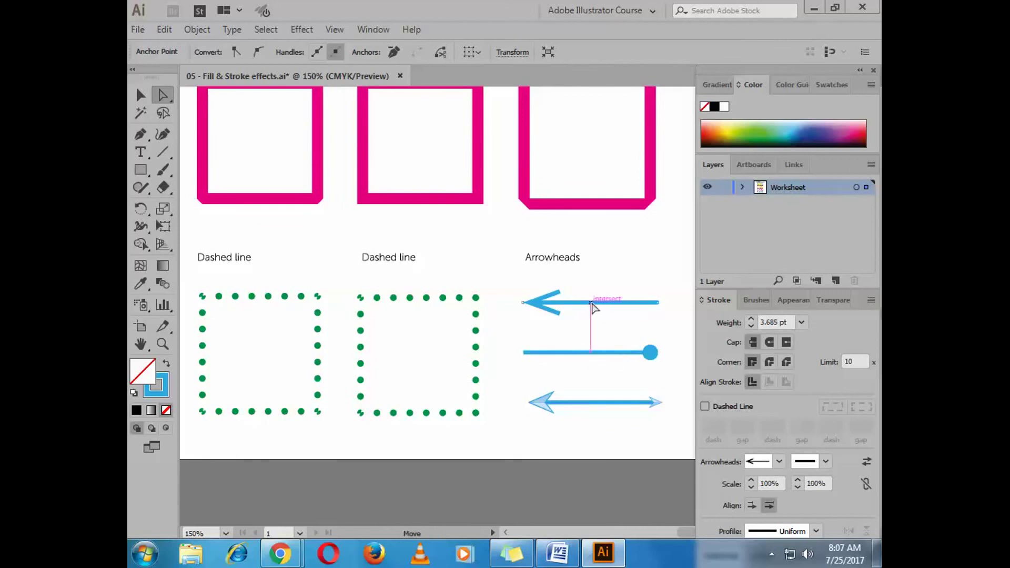
click(825, 461)
click(777, 346)
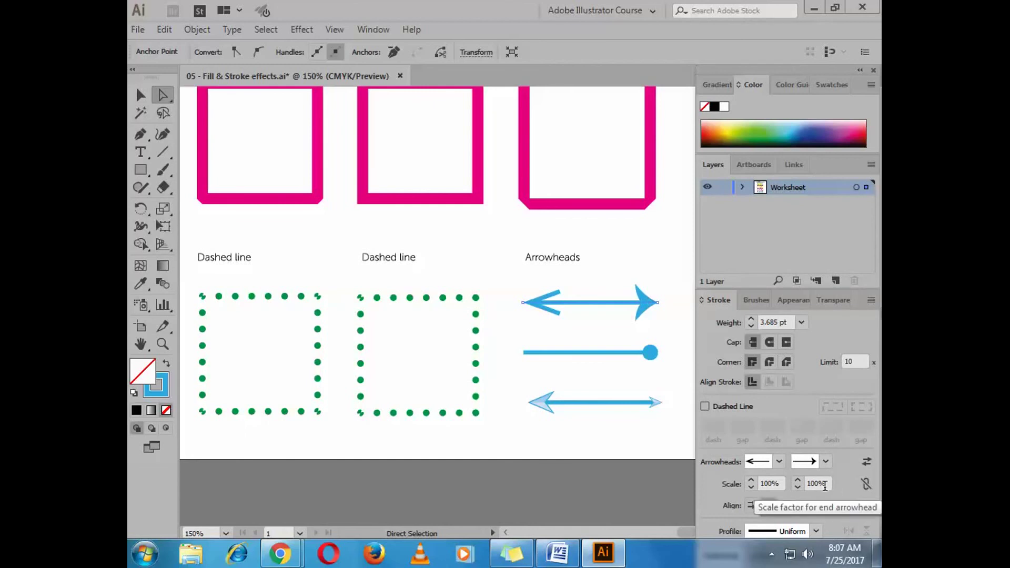
Set the top arrow's end arrowhead scale to 40% and deselect the arrow
click(826, 483)
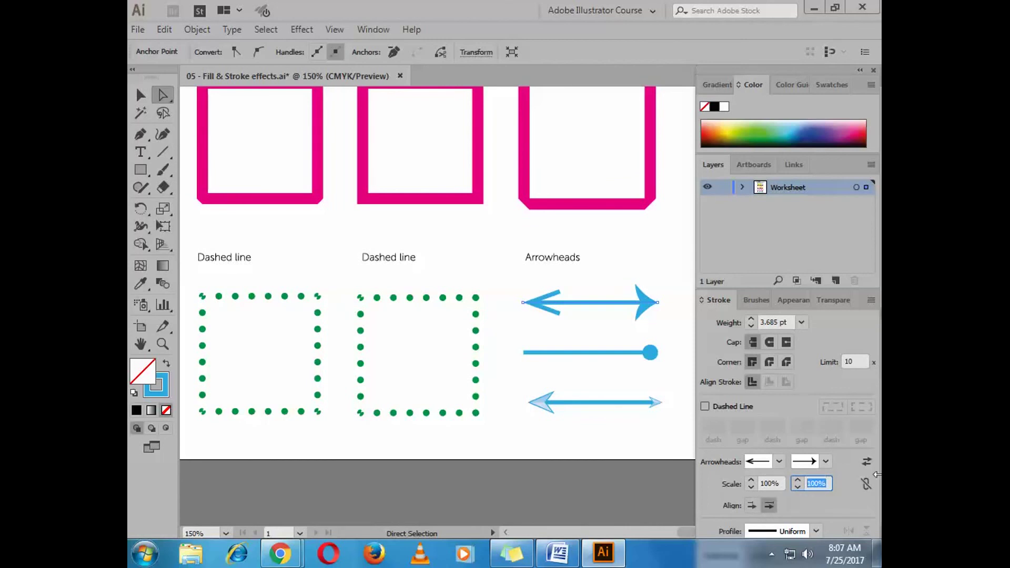
text(40)
key(Return)
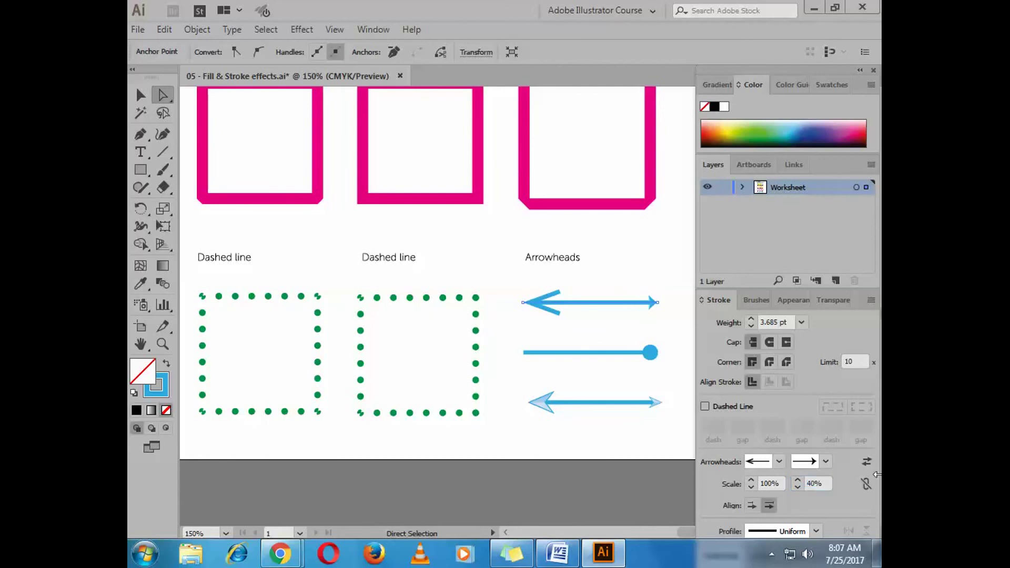
click(664, 284)
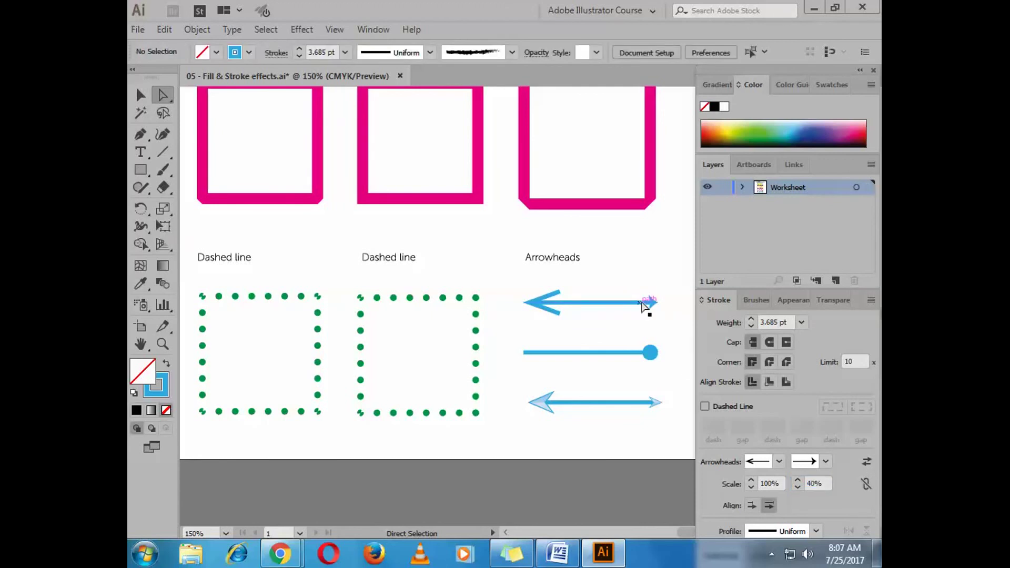
Select the top arrow and undo its last end arrowhead scale change
click(652, 301)
scroll(603, 441, down, 2)
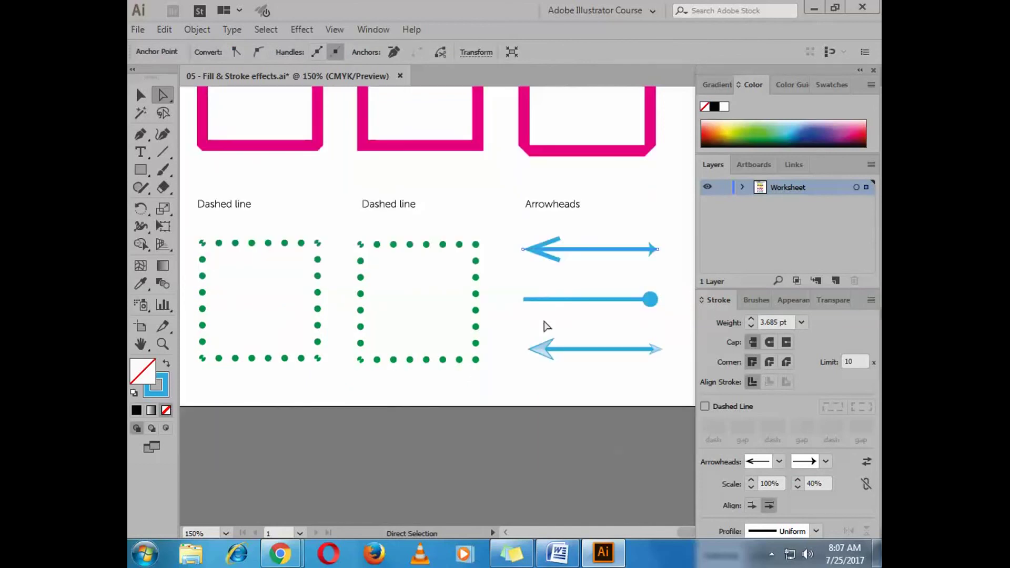
key(z)
right_click(465, 227)
right_click(441, 204)
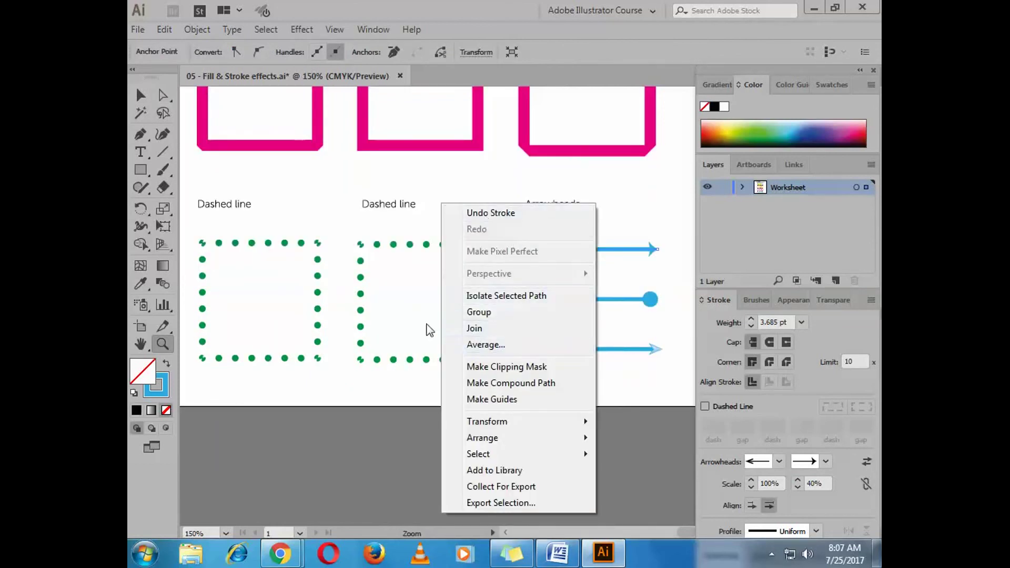
click(351, 279)
right_click(408, 187)
click(467, 199)
Zoom out to 66.67% and centre the page to review the complete Episode 5 worksheet
right_click(388, 183)
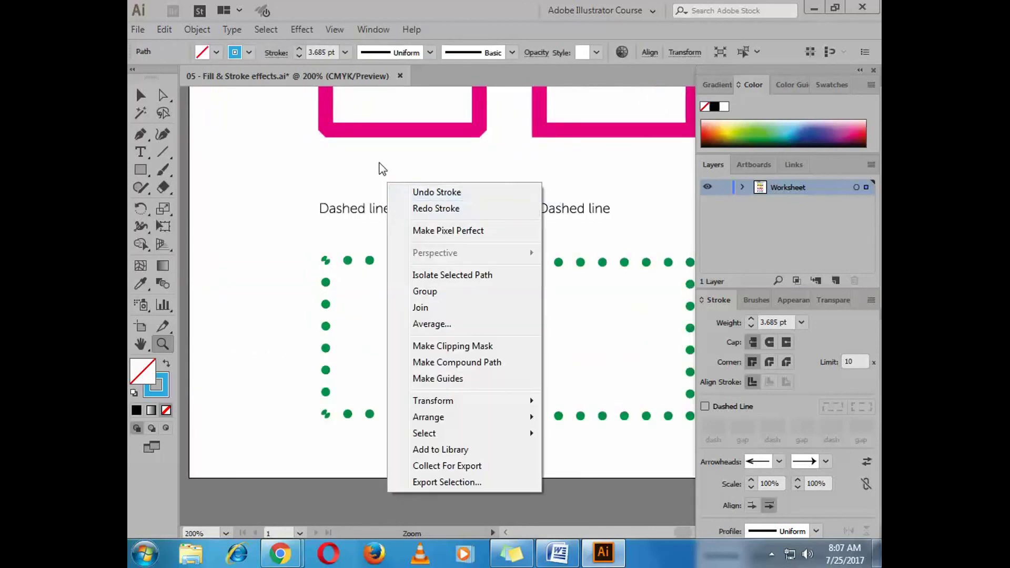
click(380, 166)
alt+click(435, 241)
alt+click(431, 259)
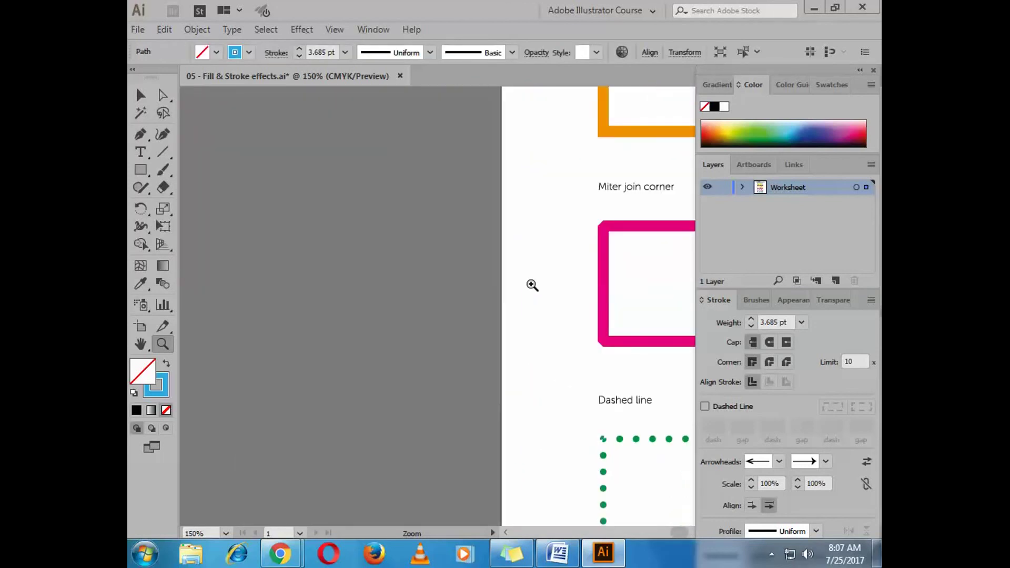
key(space)
drag(577, 281, 339, 301)
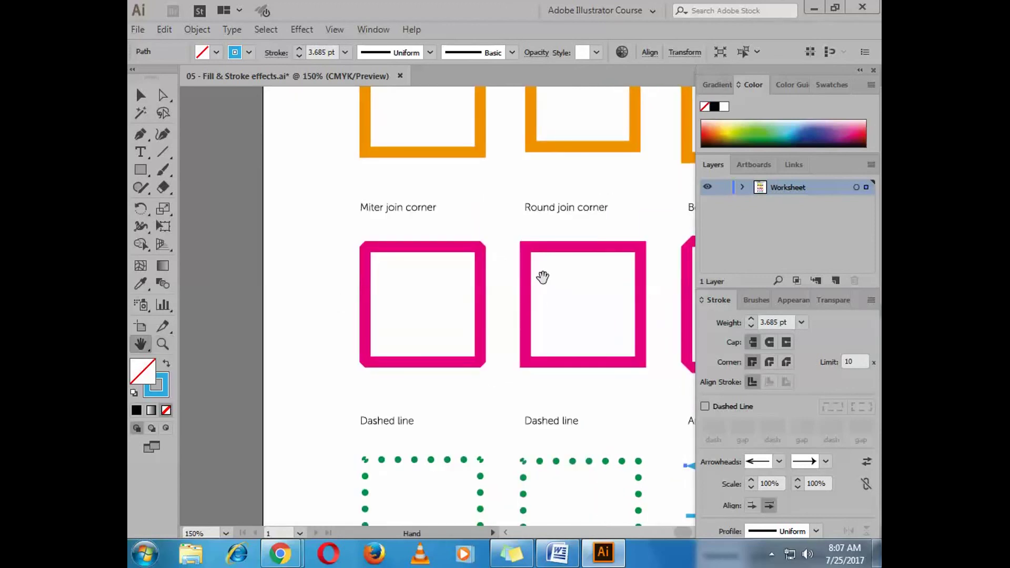
key(z)
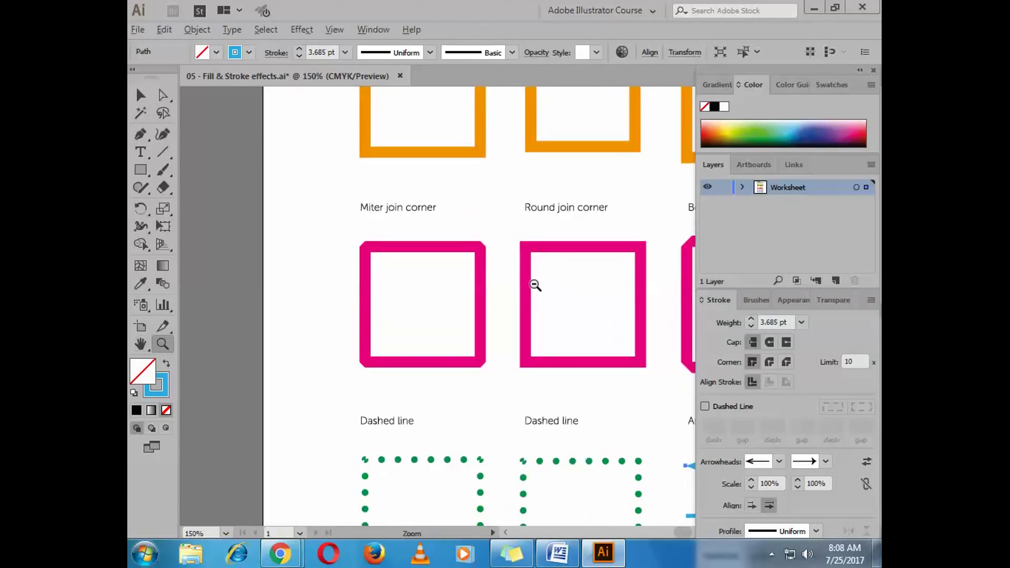
alt+click(535, 284)
alt+click(618, 252)
key(space)
drag(604, 246, 546, 270)
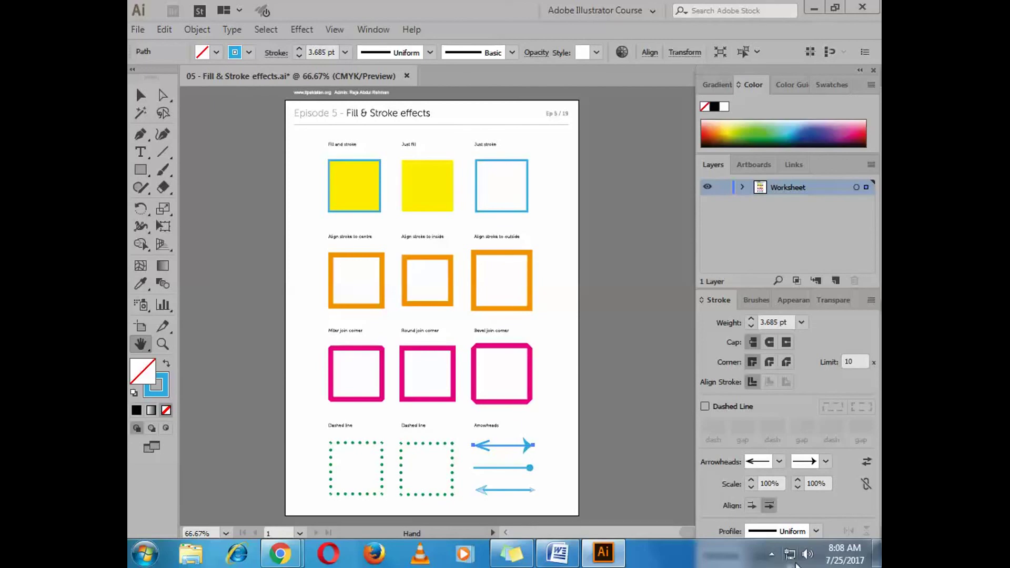
click(771, 554)
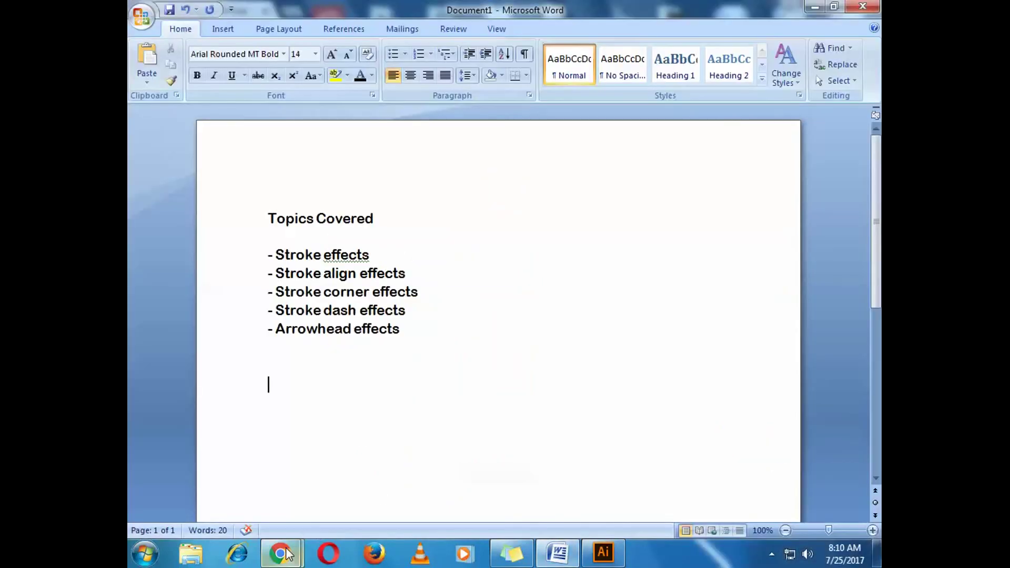